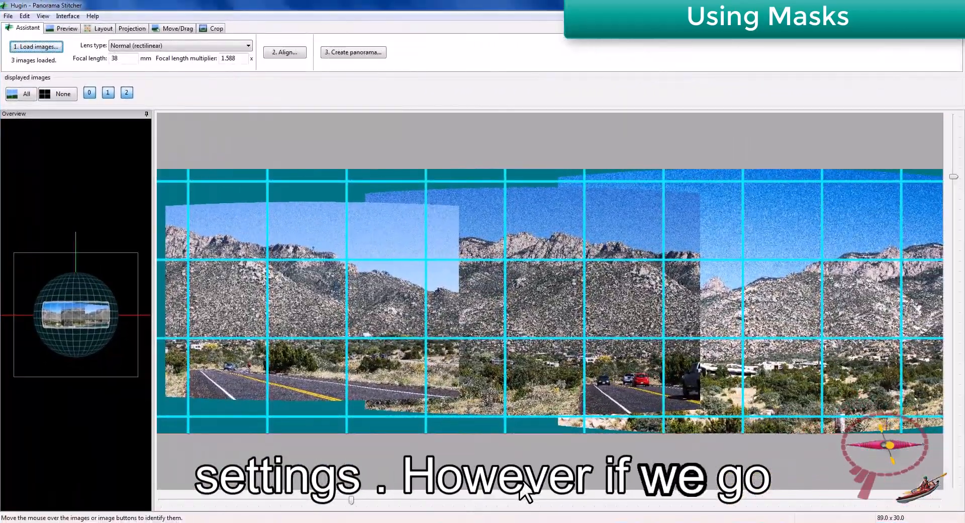
# Switch to the Advanced interface and show the mask editor
pyautogui.click(65, 15)
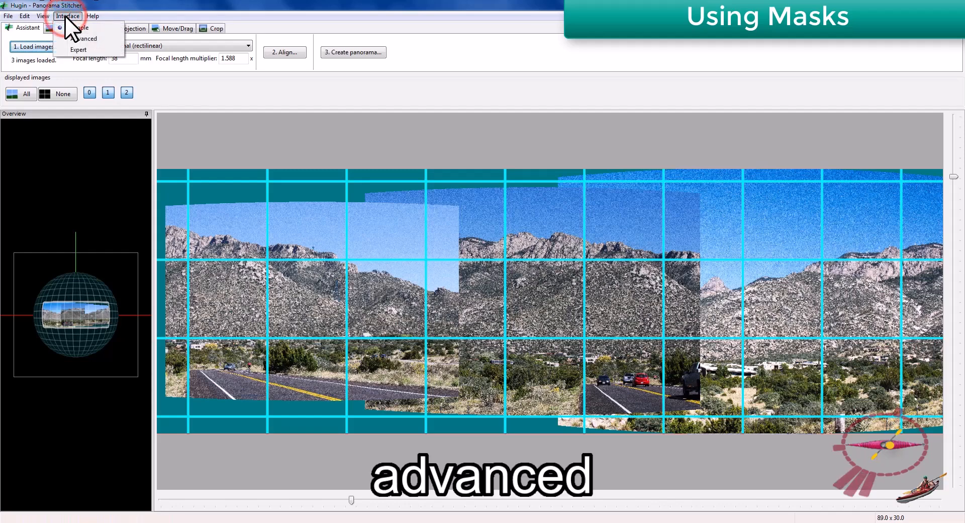
pyautogui.click(71, 37)
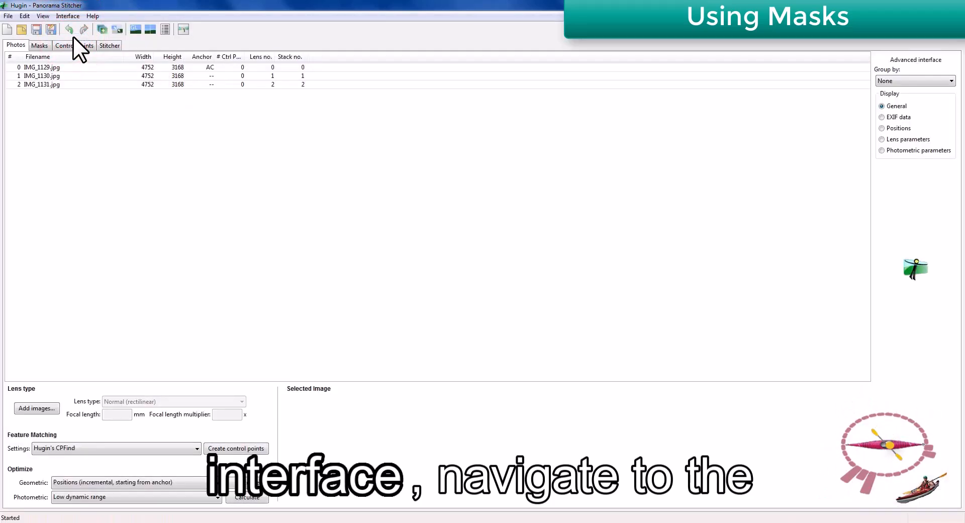
pyautogui.click(39, 45)
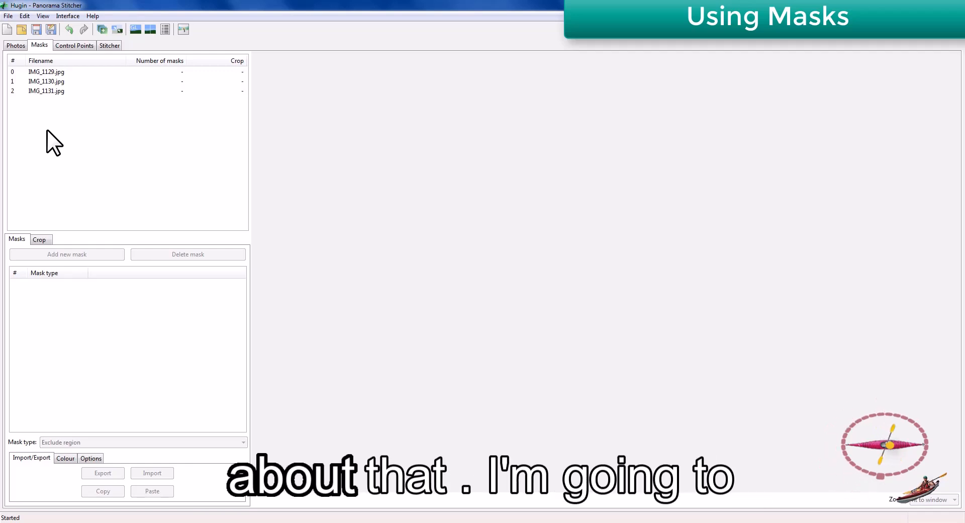
# Preview IMG_1129.jpg, IMG_1130.jpg and IMG_1131.jpg one after another to examine what each photo contains
pyautogui.click(46, 69)
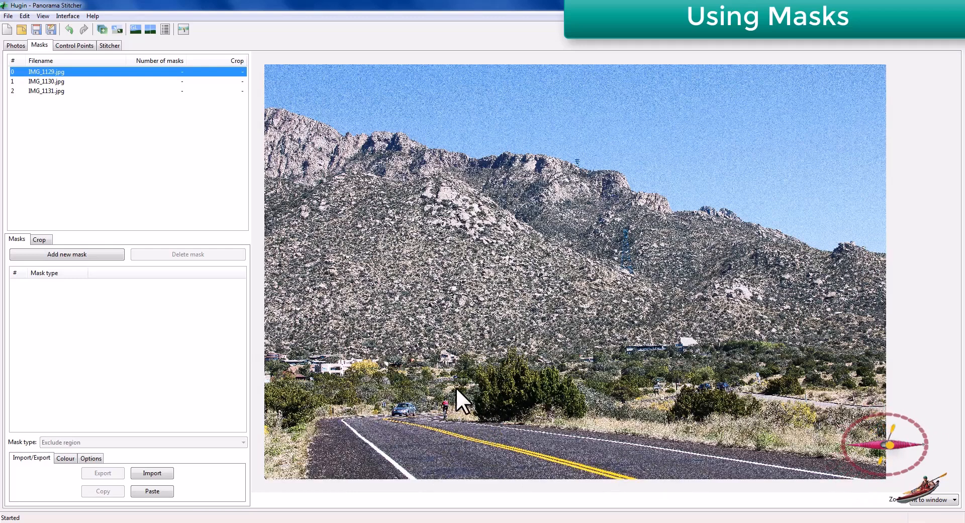
pyautogui.click(45, 81)
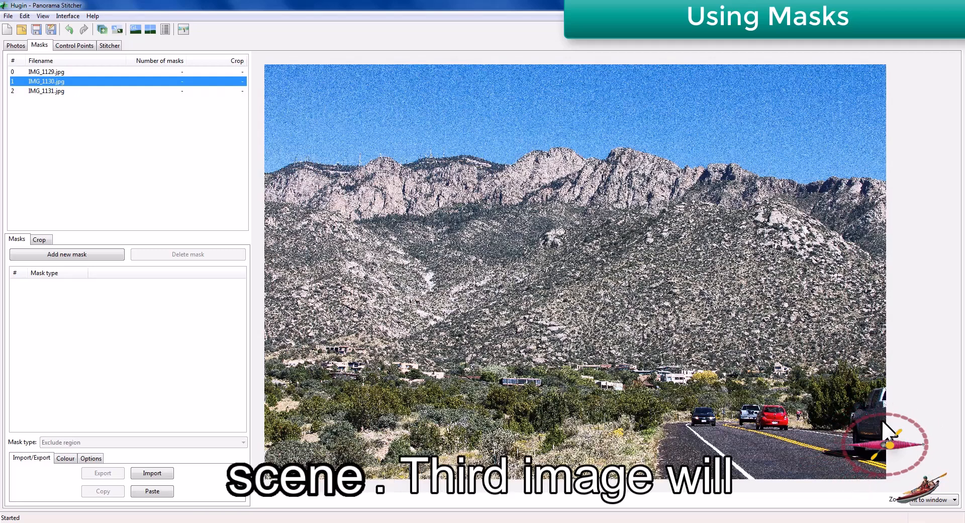
pyautogui.click(60, 91)
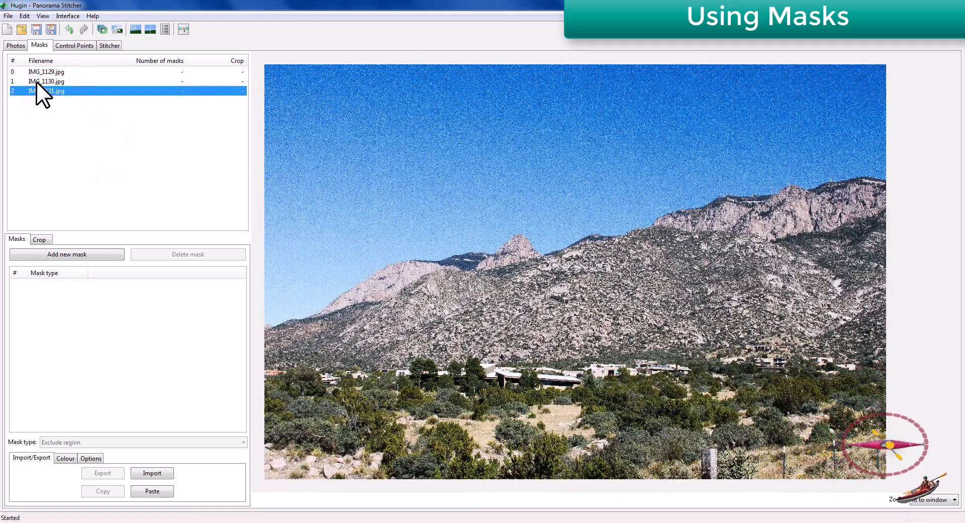
# Add a four-point exclude mask around the black, silver and red cars on the road in IMG_1130.jpg, working at 100% zoom
pyautogui.click(38, 81)
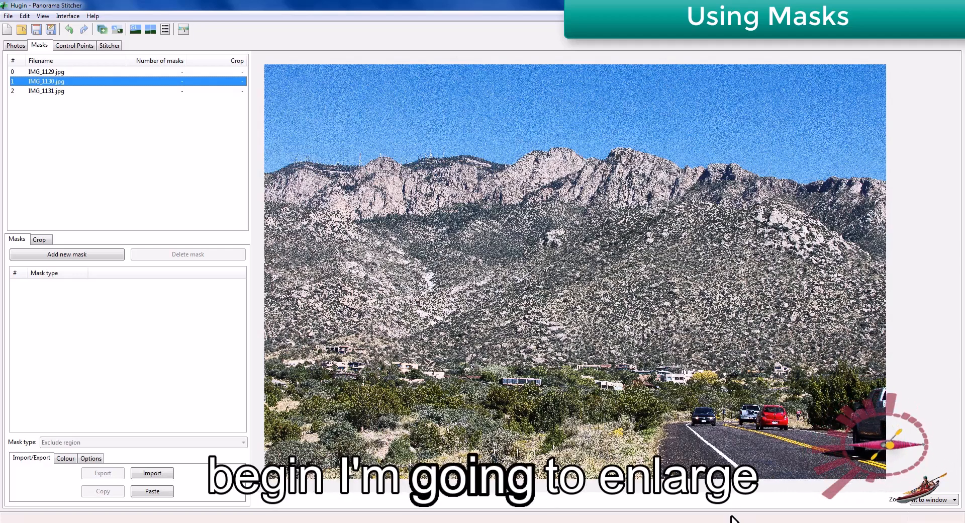
pyautogui.click(936, 501)
pyautogui.click(923, 445)
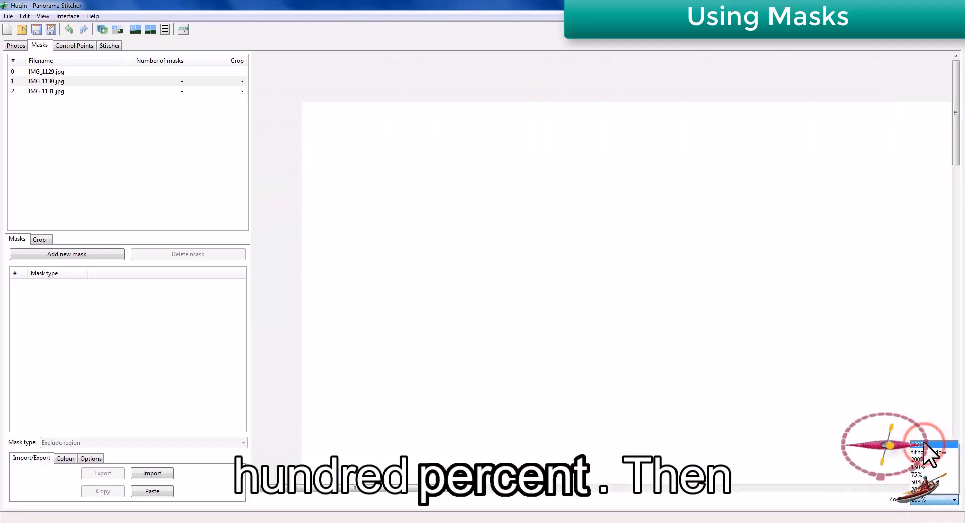
pyautogui.moveTo(386, 488); pyautogui.dragTo(643, 510)
pyautogui.moveTo(956, 148); pyautogui.dragTo(962, 464)
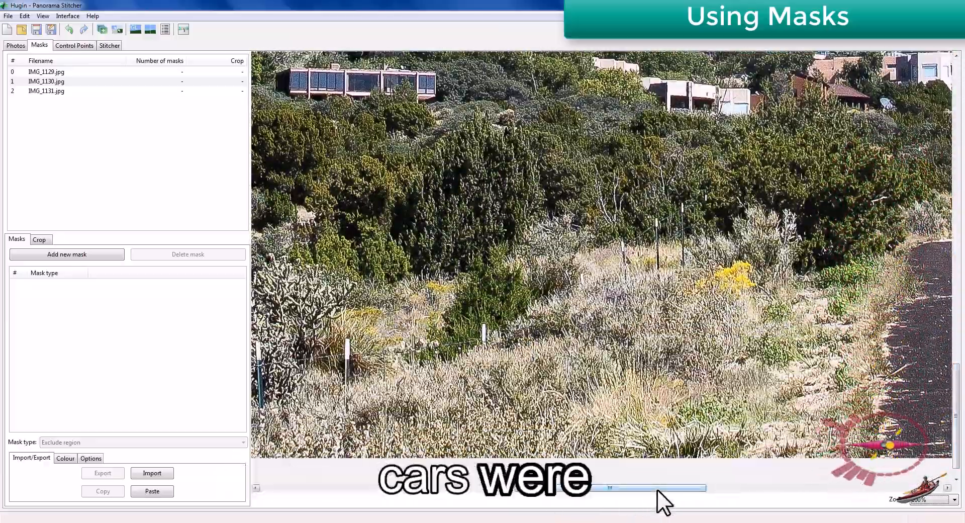
pyautogui.moveTo(660, 487); pyautogui.dragTo(808, 482)
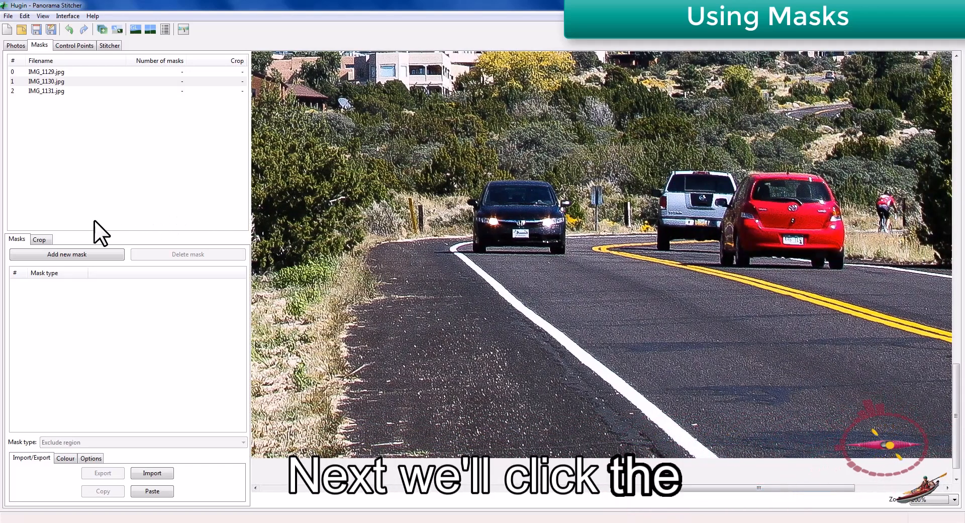
pyautogui.click(83, 255)
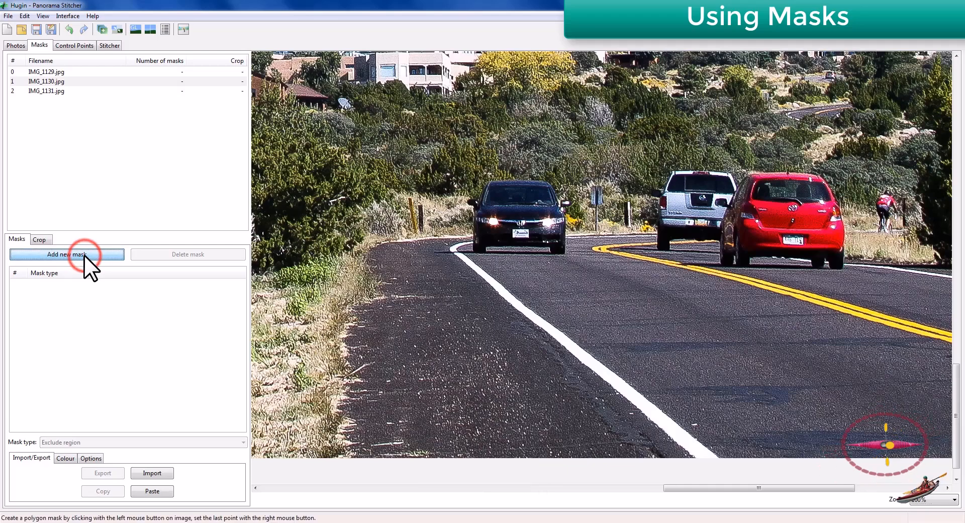
pyautogui.click(463, 166)
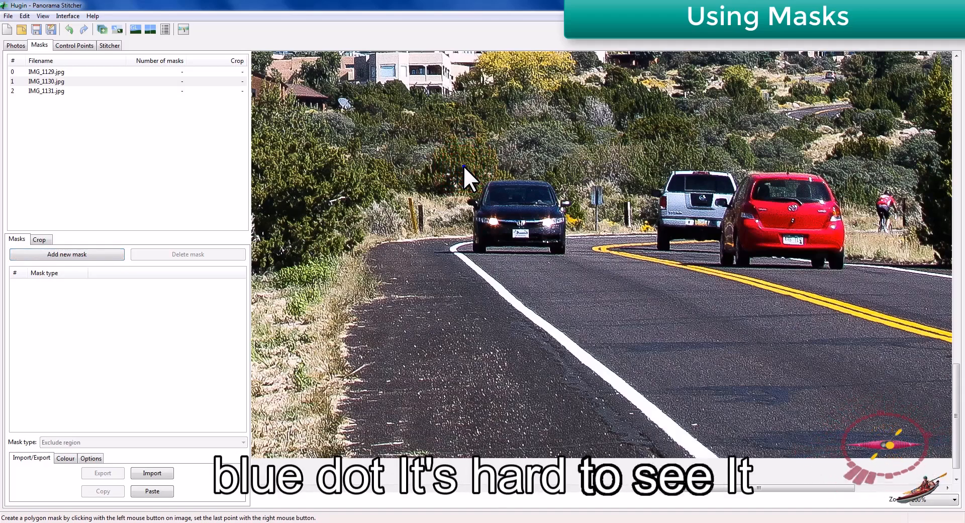
pyautogui.click(463, 228)
pyautogui.click(465, 258)
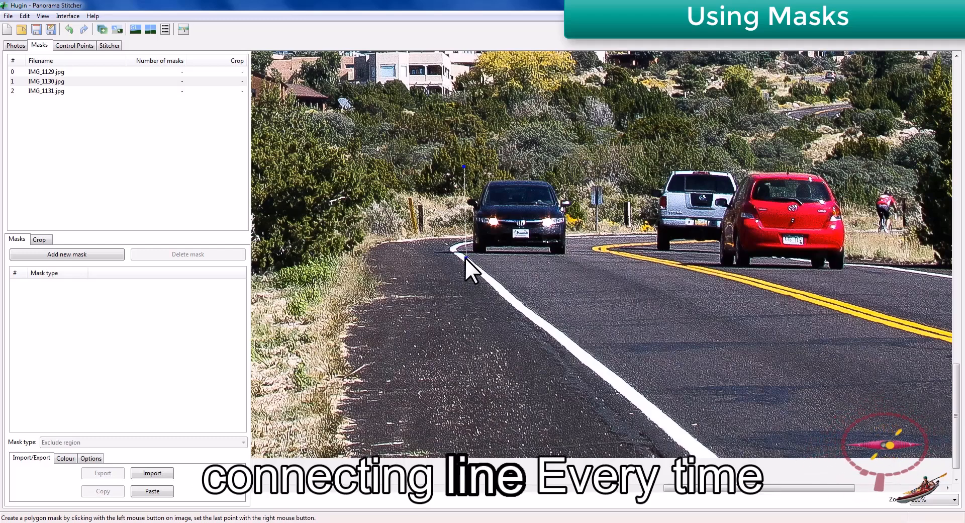
pyautogui.click(465, 258)
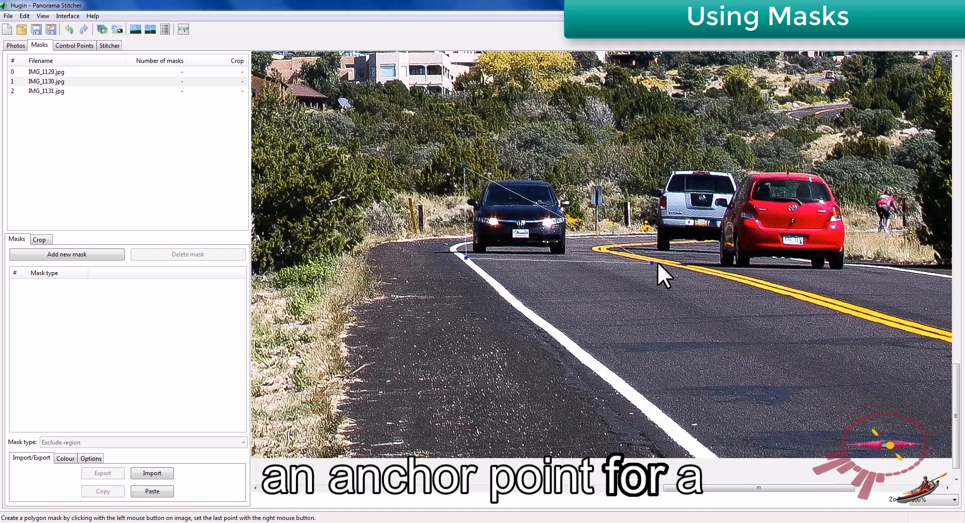
pyautogui.click(879, 276)
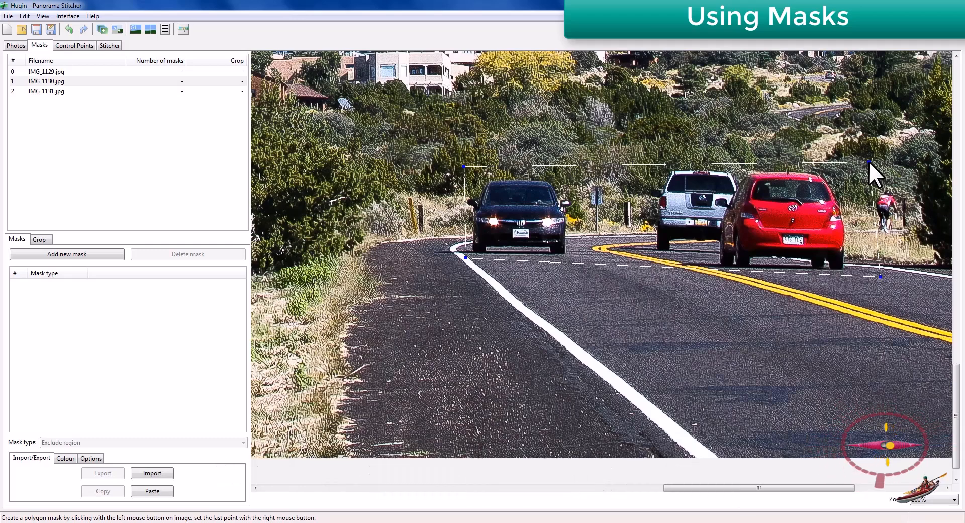
pyautogui.rightClick(868, 160)
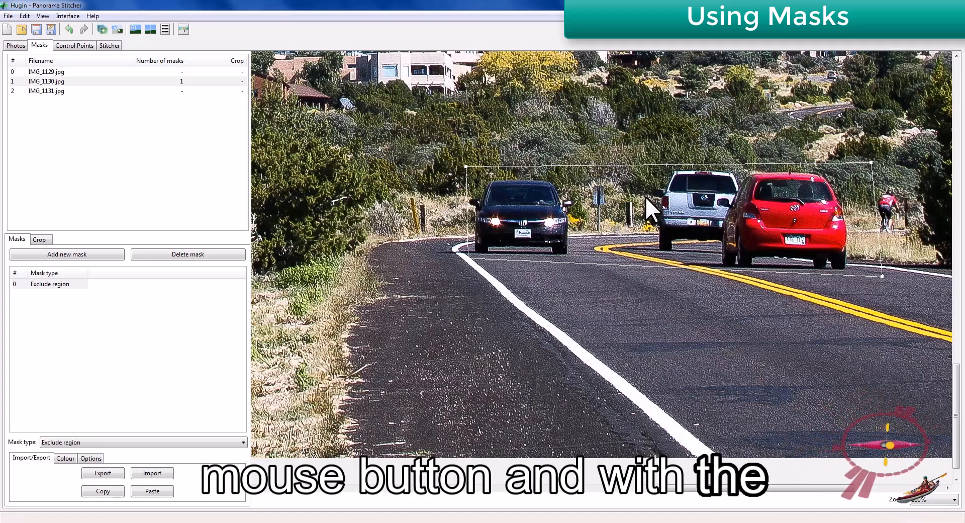
# Try moving the whole mask around the cars slightly, and try moving its upper-right corner point
pyautogui.moveTo(622, 210)
pyautogui.mouseDown()
pyautogui.moveTo(619, 220)
pyautogui.moveTo(627, 210)
pyautogui.moveTo(615, 212)
pyautogui.mouseUp()
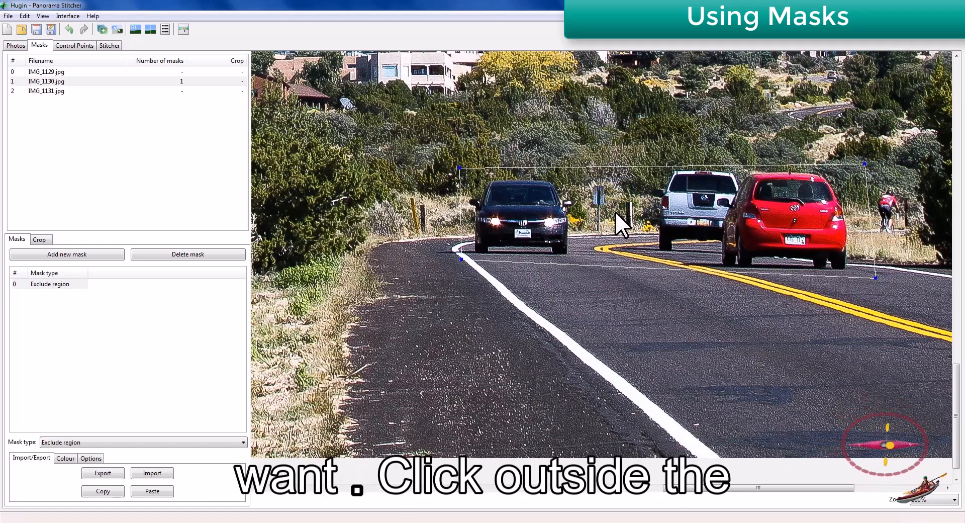
pyautogui.click(626, 317)
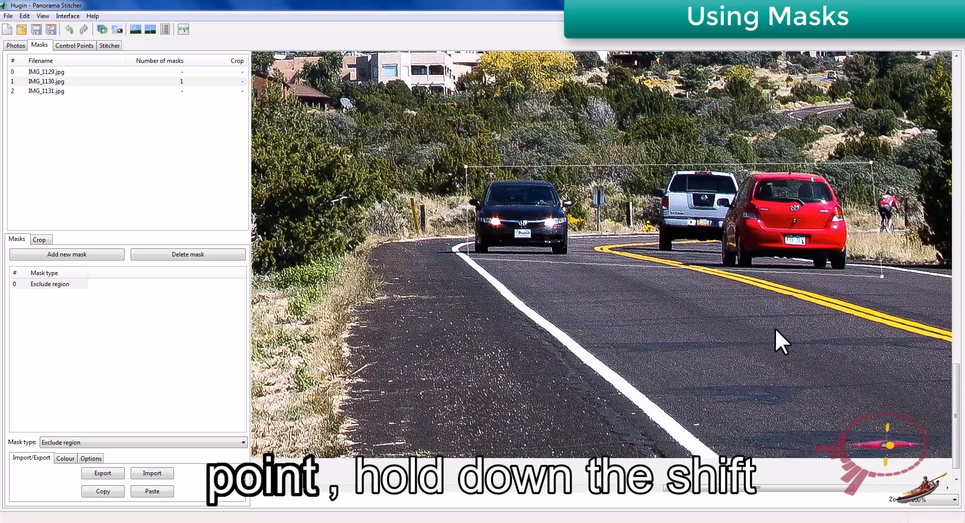
pyautogui.click(871, 161)
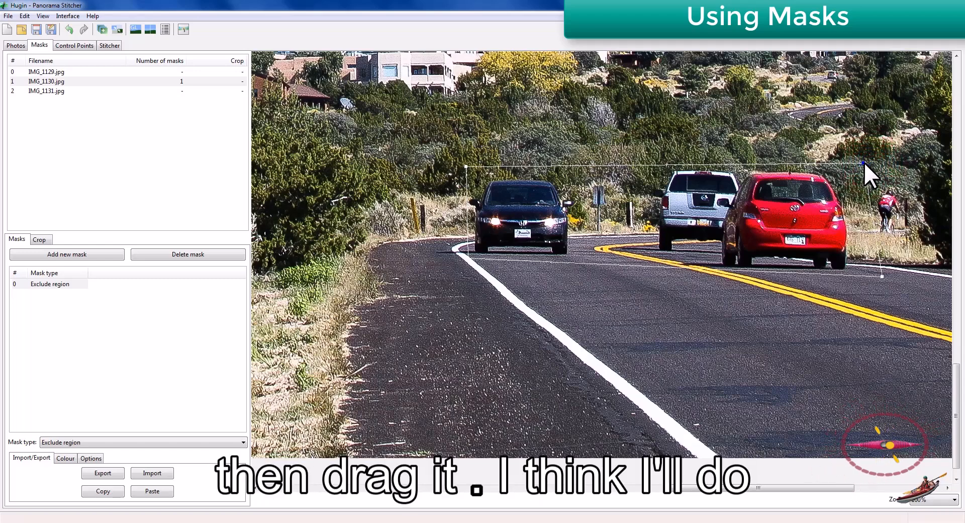
pyautogui.click(882, 276)
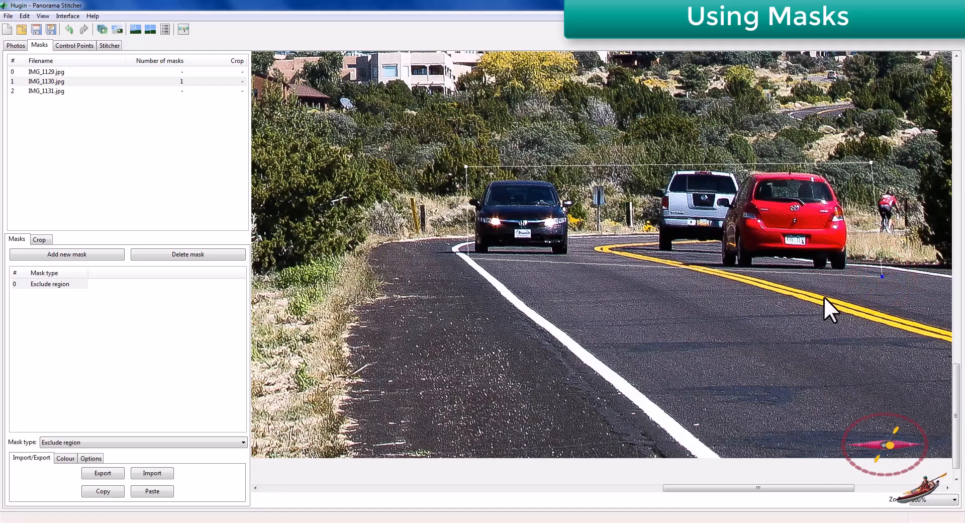
pyautogui.click(679, 335)
# Select the exclude region in the IMG_1130.jpg mask list and try nudging the whole mask
pyautogui.click(43, 284)
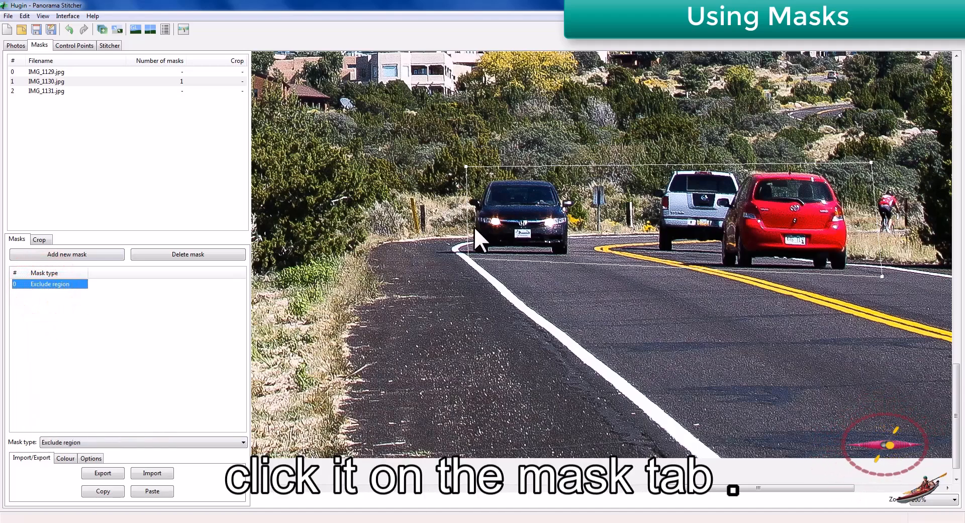
pyautogui.rightClick(624, 209)
pyautogui.moveTo(623, 210); pyautogui.dragTo(625, 209)
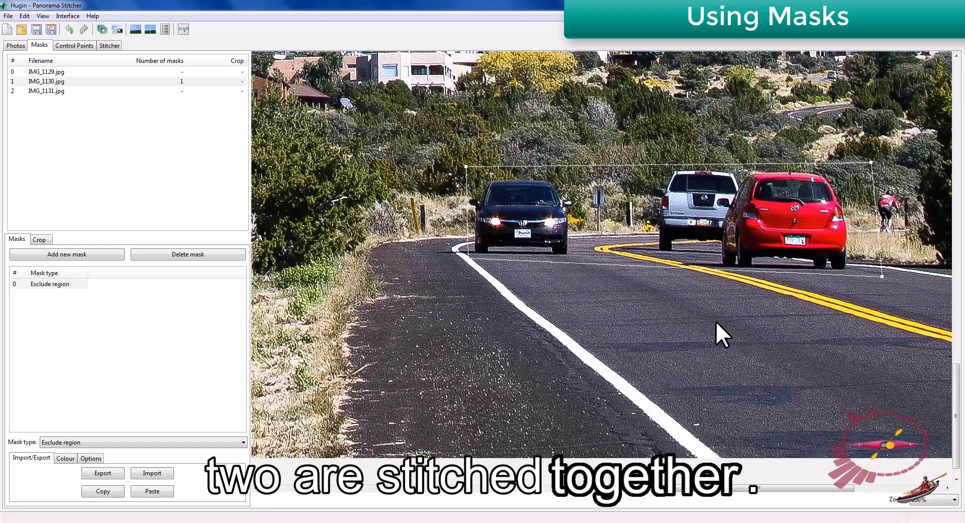
# Fit IMG_1131.jpg to the window and add a four-point exclude mask over the sky and mountain slope in the photo's left part
pyautogui.click(38, 89)
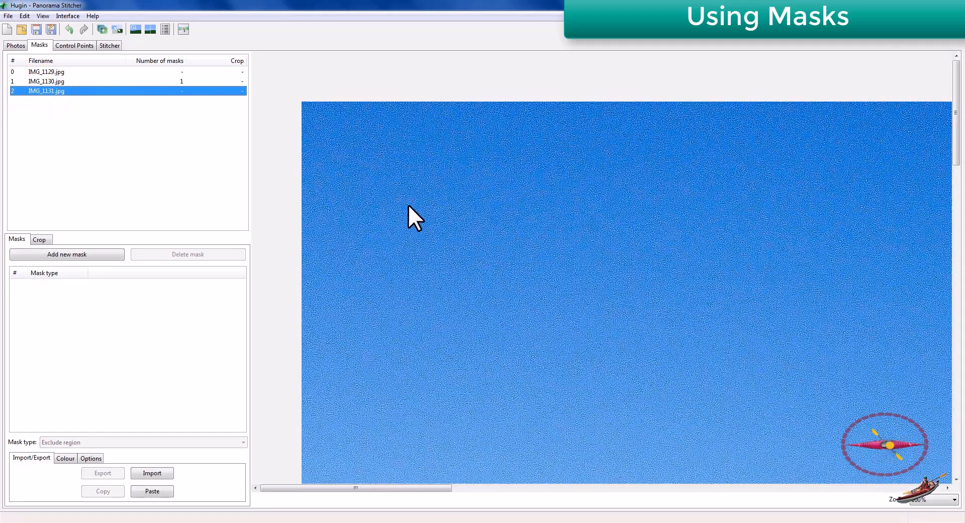
pyautogui.moveTo(957, 154); pyautogui.dragTo(929, 437)
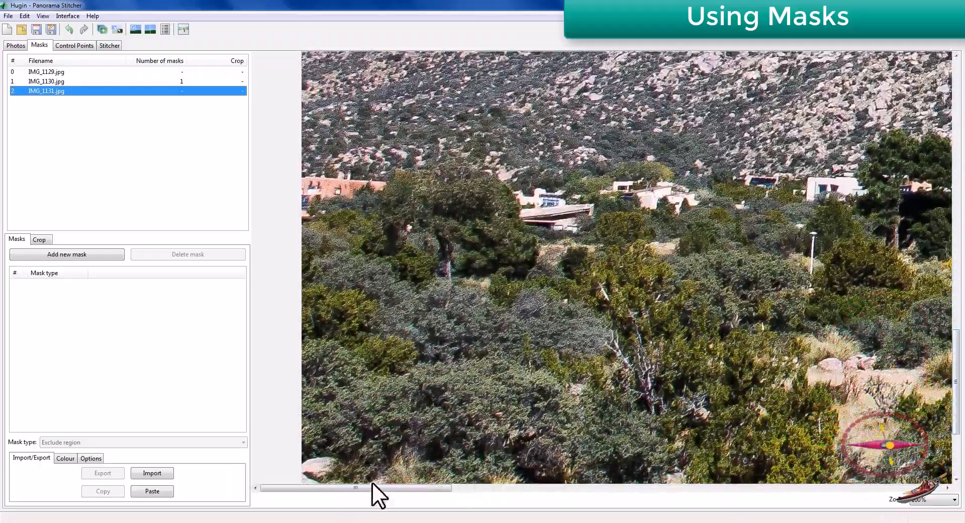
pyautogui.moveTo(417, 487)
pyautogui.mouseDown()
pyautogui.moveTo(620, 505)
pyautogui.moveTo(417, 487)
pyautogui.mouseUp()
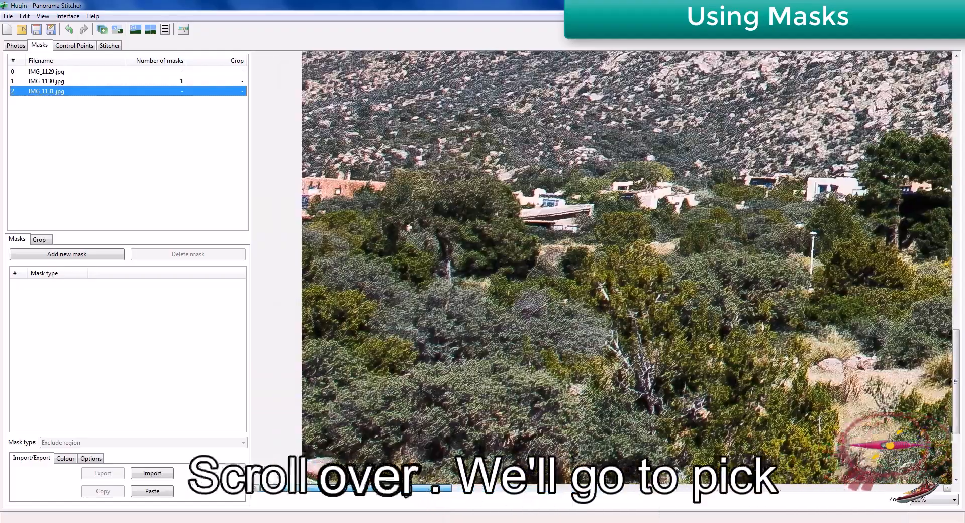
pyautogui.click(932, 499)
pyautogui.click(925, 447)
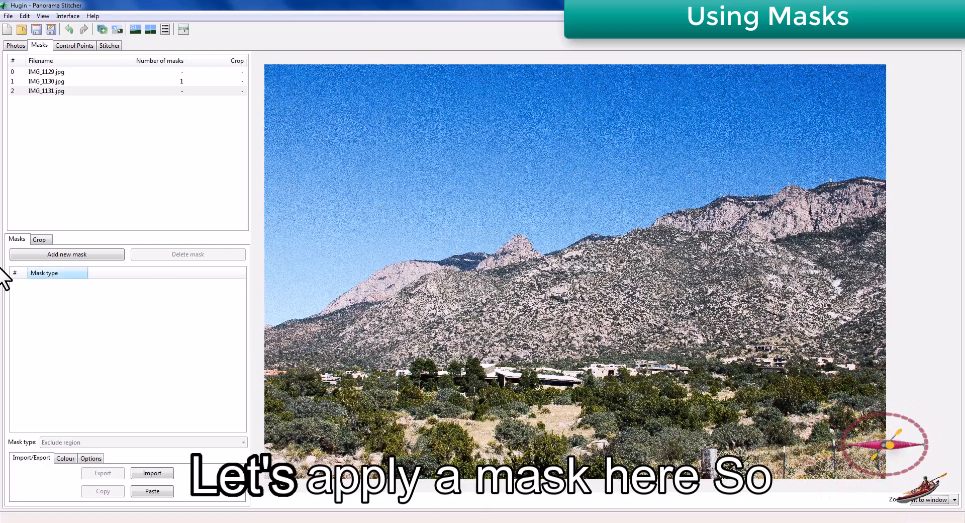
pyautogui.click(80, 254)
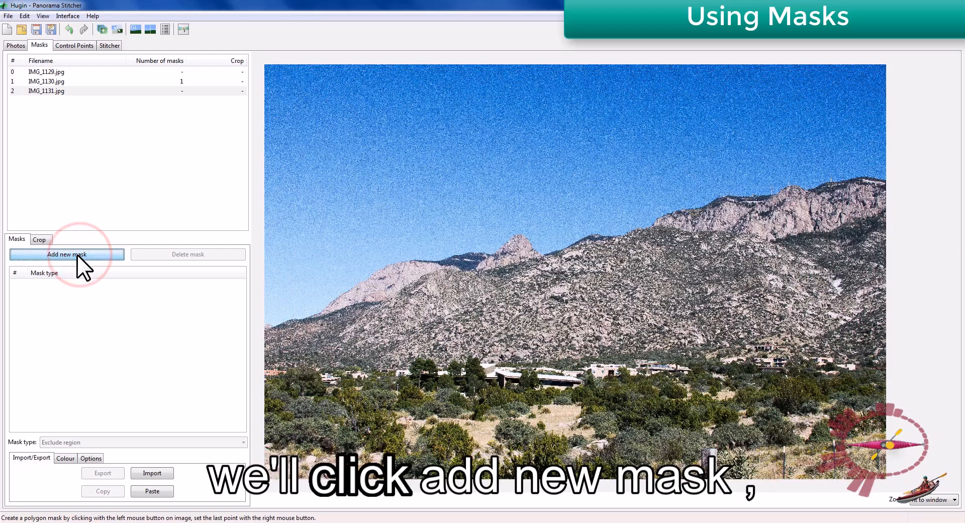
pyautogui.click(322, 240)
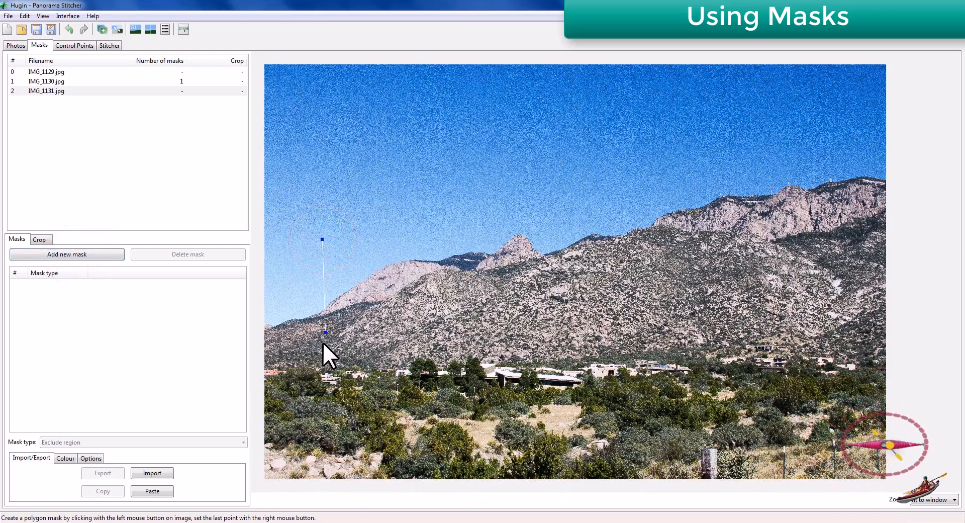
pyautogui.click(321, 358)
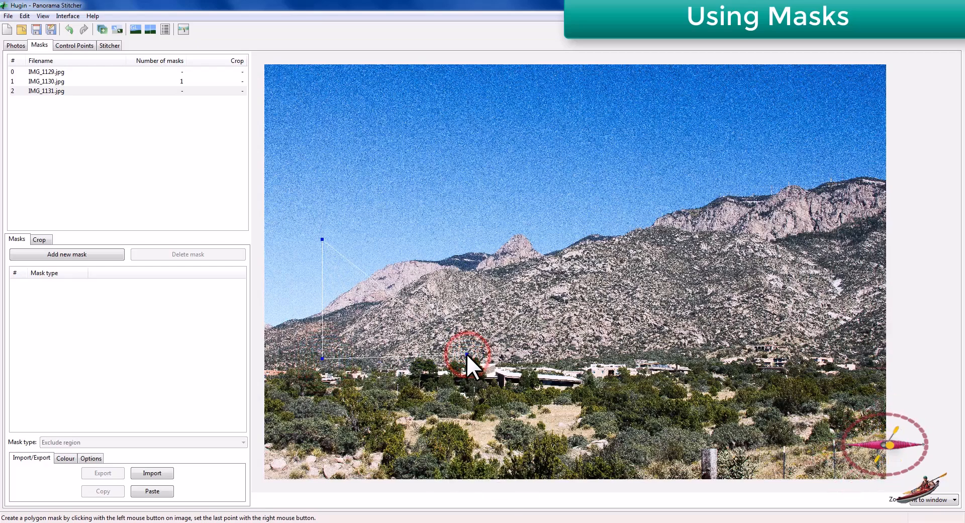
pyautogui.moveTo(466, 354); pyautogui.dragTo(463, 223)
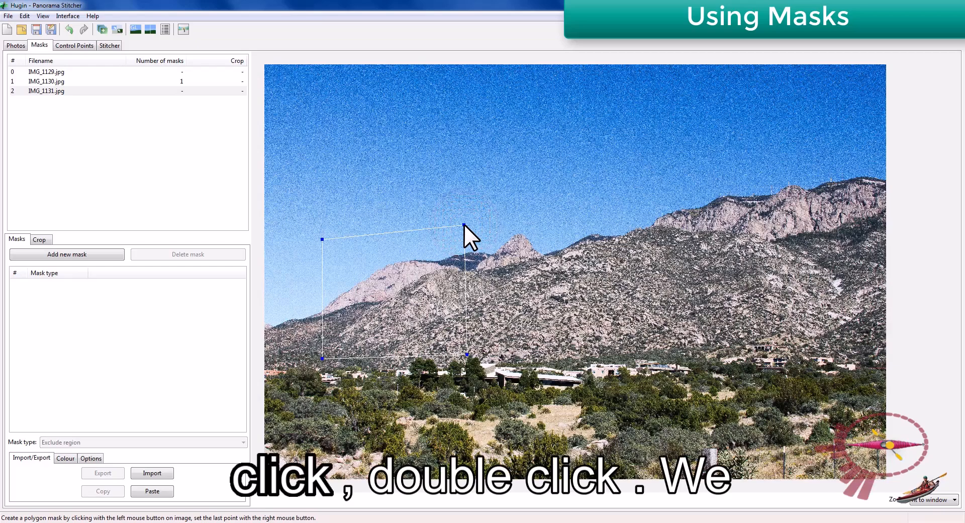
pyautogui.doubleClick(463, 225)
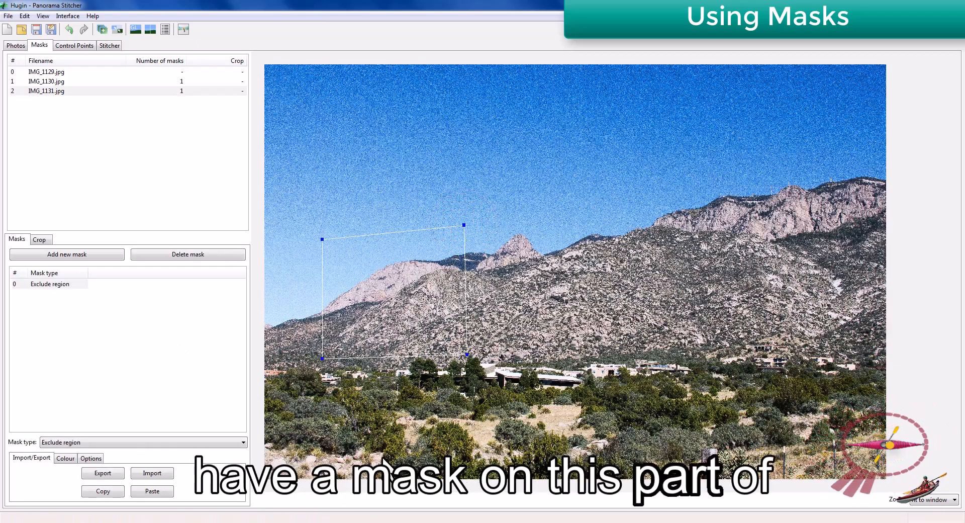
# Return to the Simple interface and align the three masked images
pyautogui.click(70, 18)
pyautogui.click(80, 27)
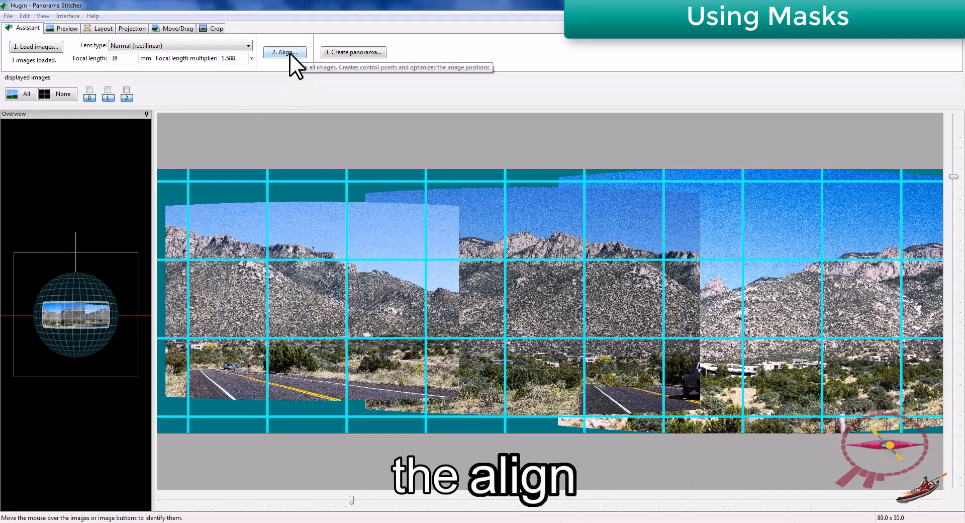
pyautogui.click(288, 52)
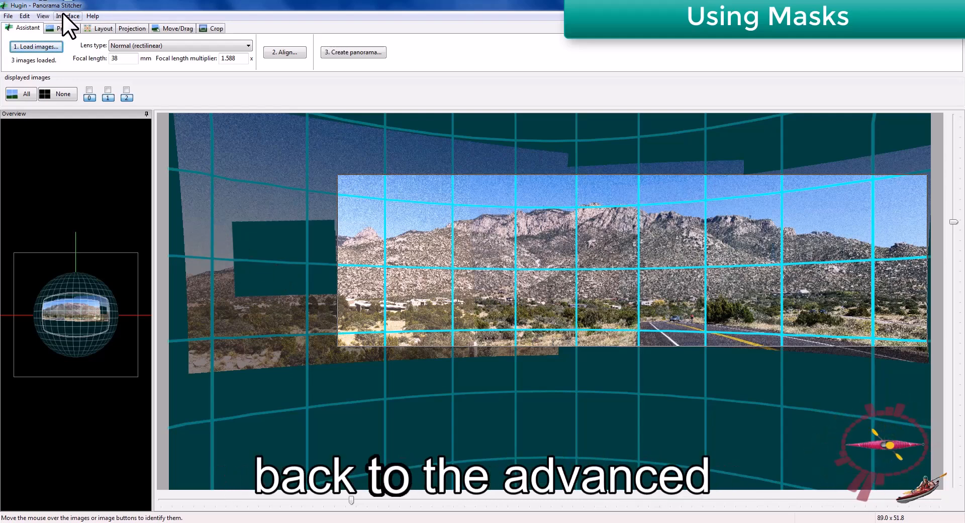
# Switch back to the Advanced interface to show the masks of IMG_1131.jpg
pyautogui.moveTo(614, 522)
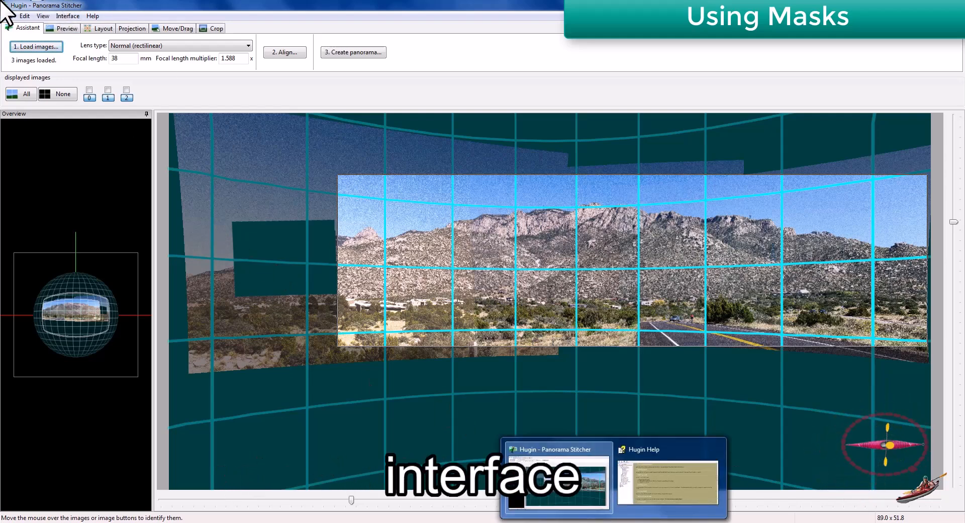
pyautogui.click(64, 17)
pyautogui.click(74, 37)
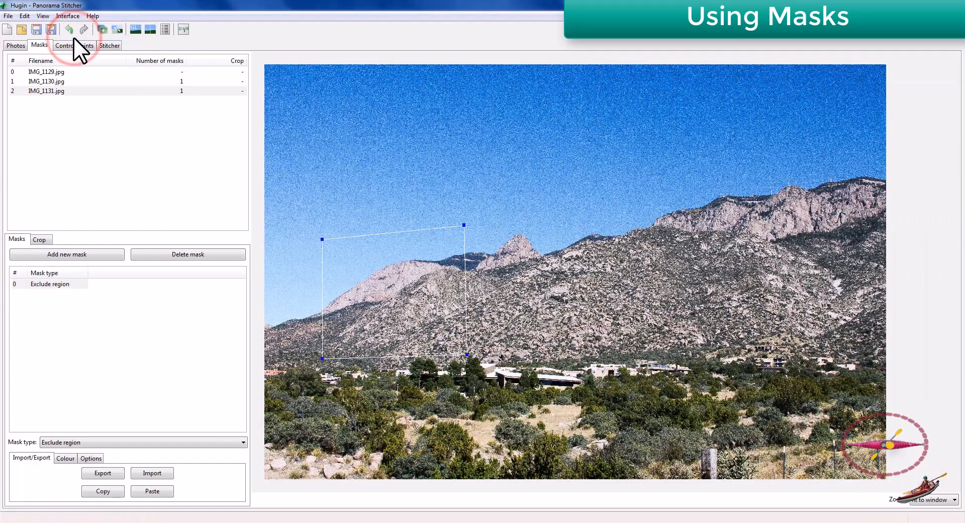
# Delete the exclude mask from IMG_1131.jpg and return to the Simple interface to check the panorama preview
pyautogui.click(50, 285)
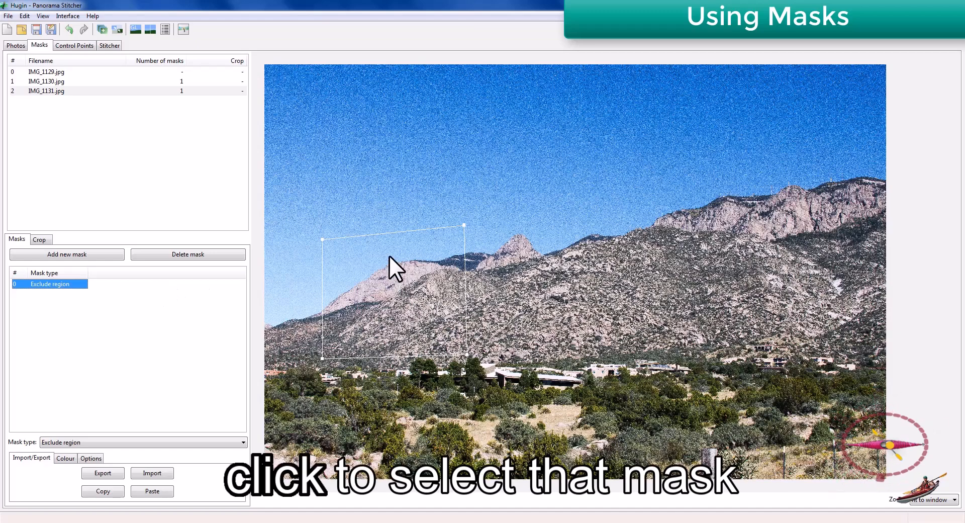
pyautogui.click(181, 252)
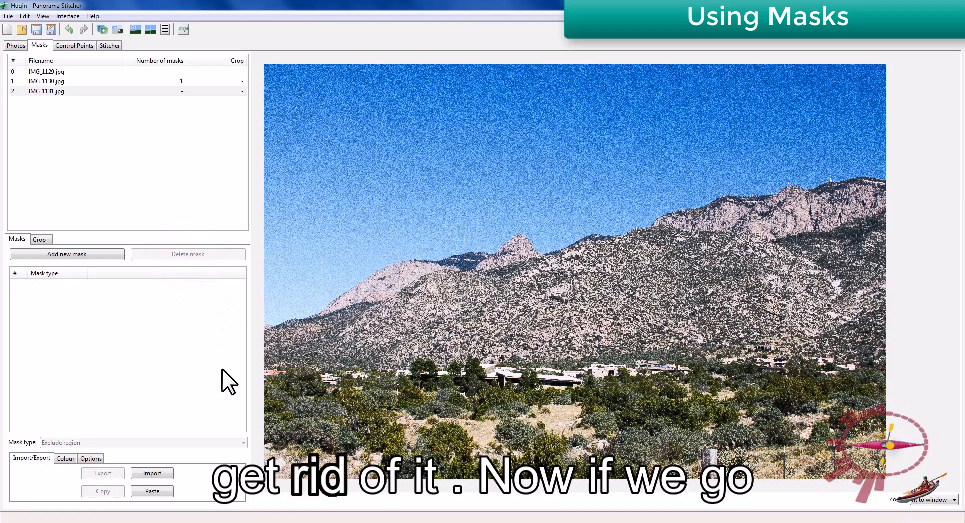
pyautogui.click(62, 17)
pyautogui.click(71, 27)
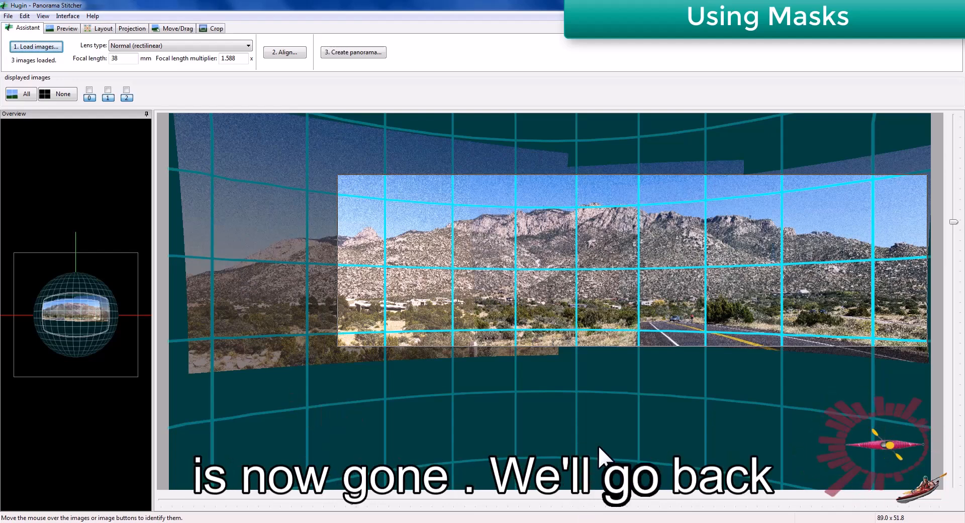
# Return to the Advanced interface and display IMG_1130.jpg with its mask at 100% zoom
pyautogui.click(67, 15)
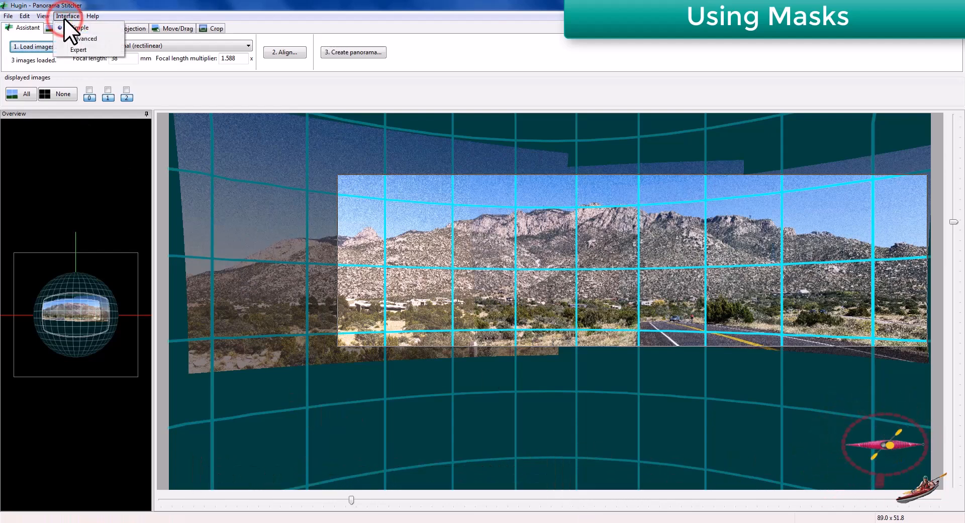
pyautogui.click(74, 38)
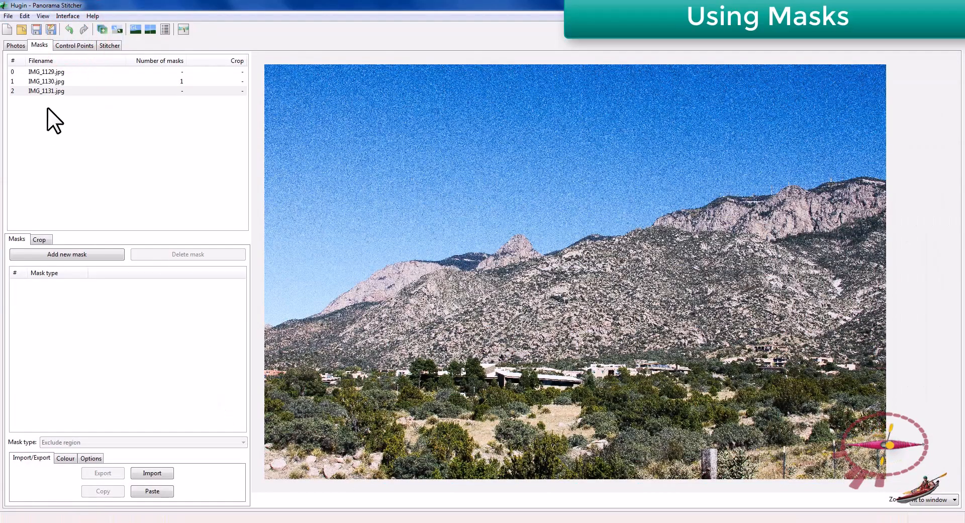
pyautogui.click(53, 82)
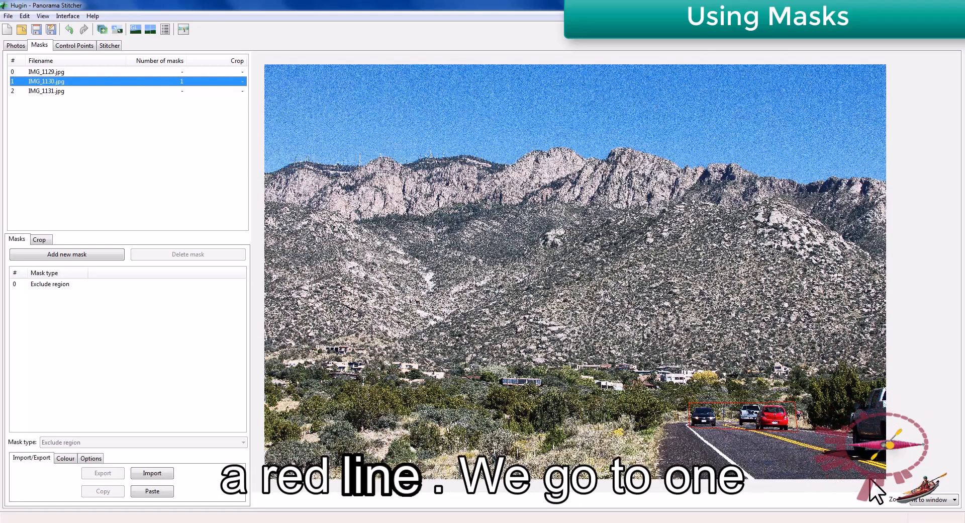
pyautogui.click(932, 501)
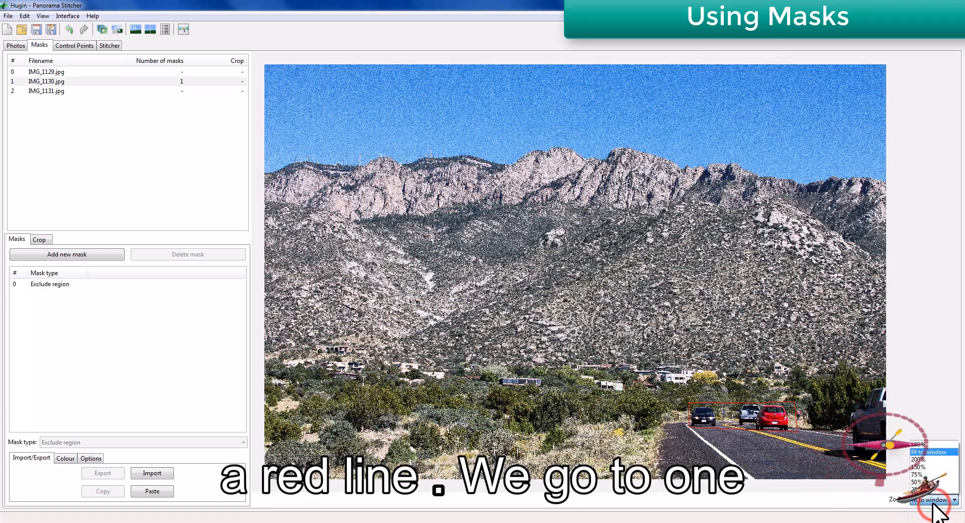
pyautogui.click(920, 444)
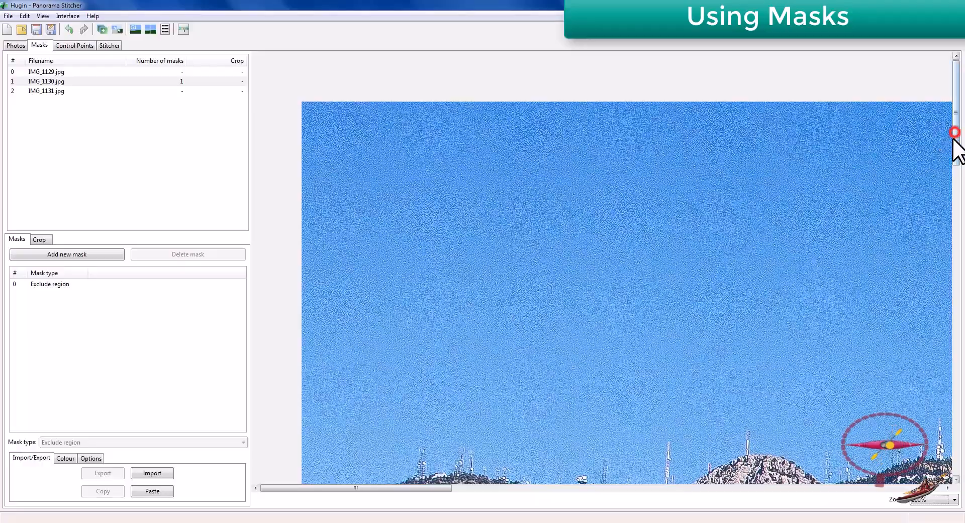
# Move both right-hand corner points of the exclude mask around the cars outward beyond the cyclist, and deselect the mask
pyautogui.moveTo(957, 145); pyautogui.dragTo(961, 347)
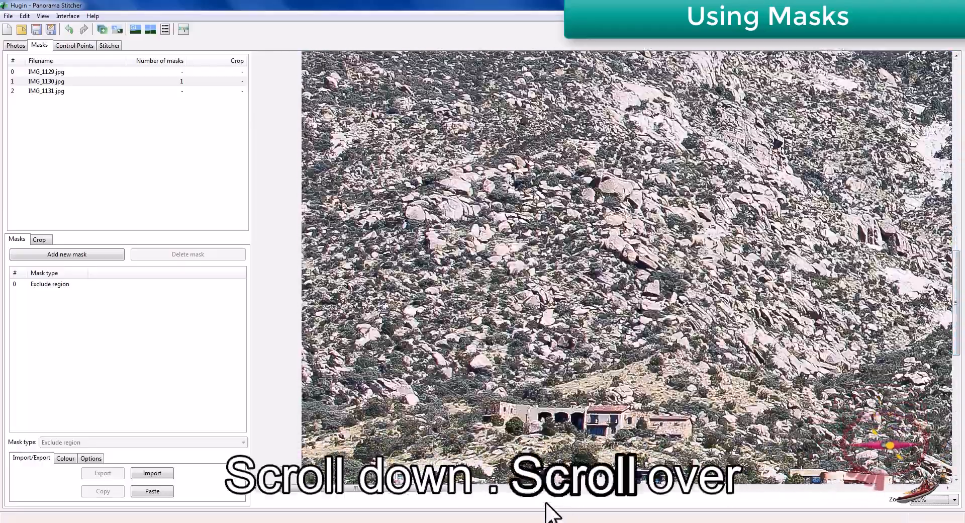
pyautogui.moveTo(426, 490); pyautogui.dragTo(766, 520)
pyautogui.moveTo(960, 280); pyautogui.dragTo(959, 377)
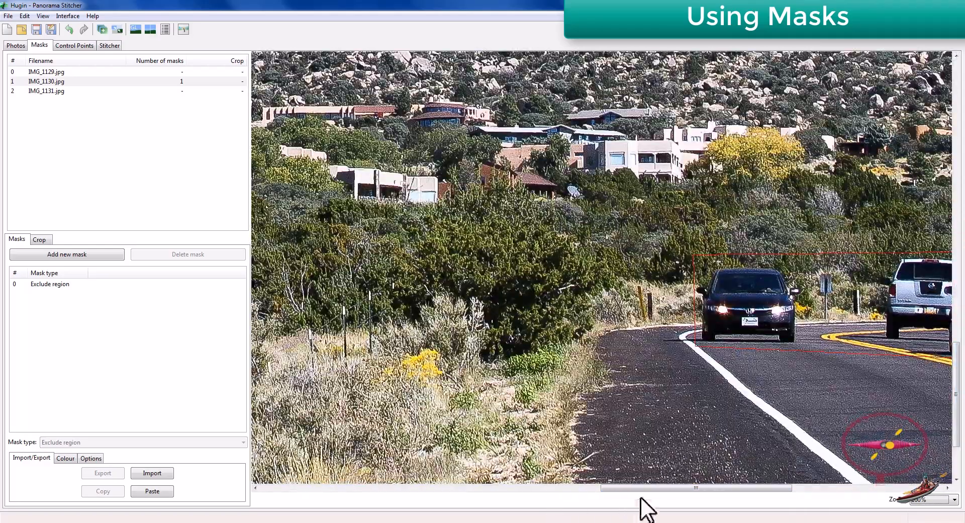
pyautogui.moveTo(653, 491); pyautogui.dragTo(713, 490)
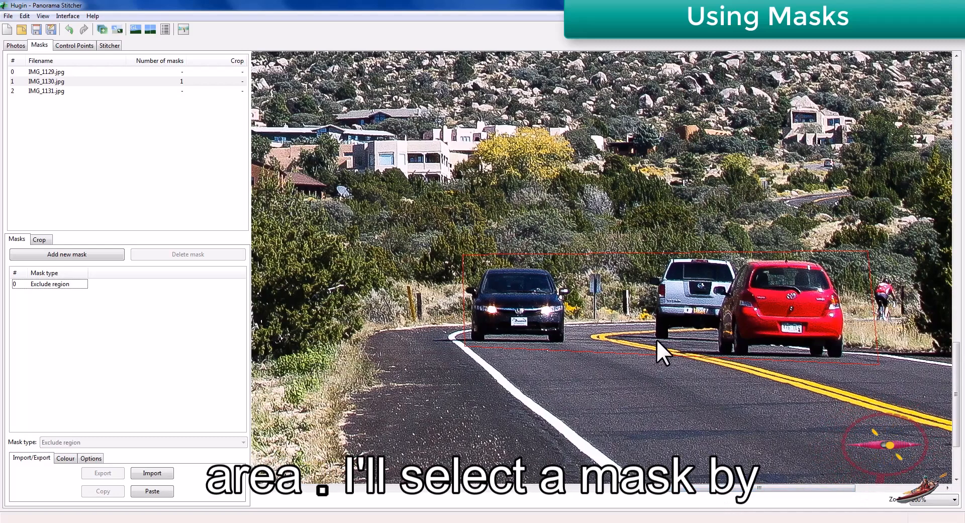
pyautogui.click(40, 284)
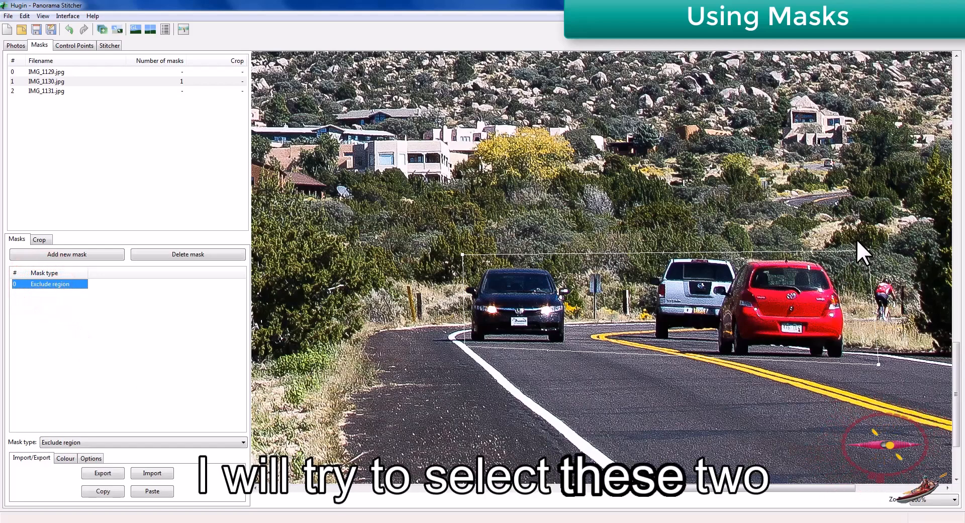
pyautogui.moveTo(855, 235); pyautogui.dragTo(906, 377)
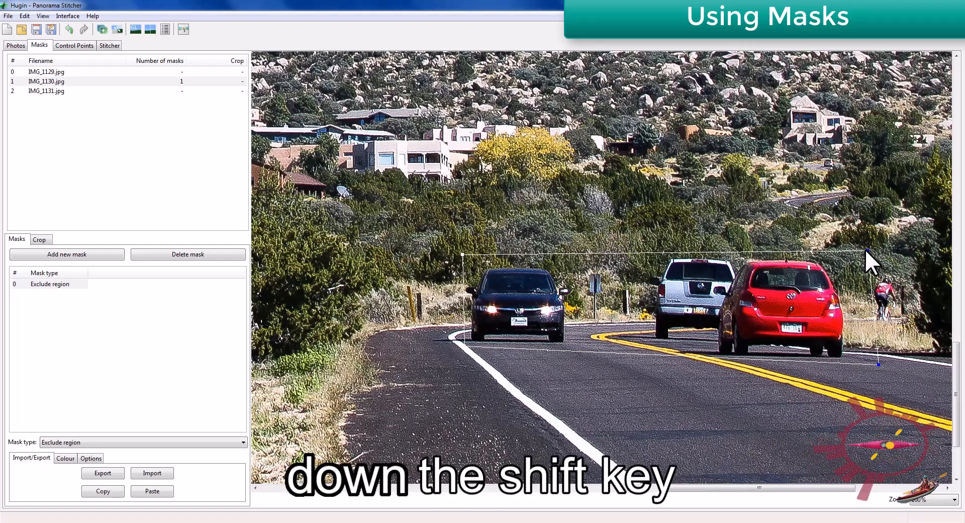
pyautogui.moveTo(867, 249); pyautogui.dragTo(900, 248)
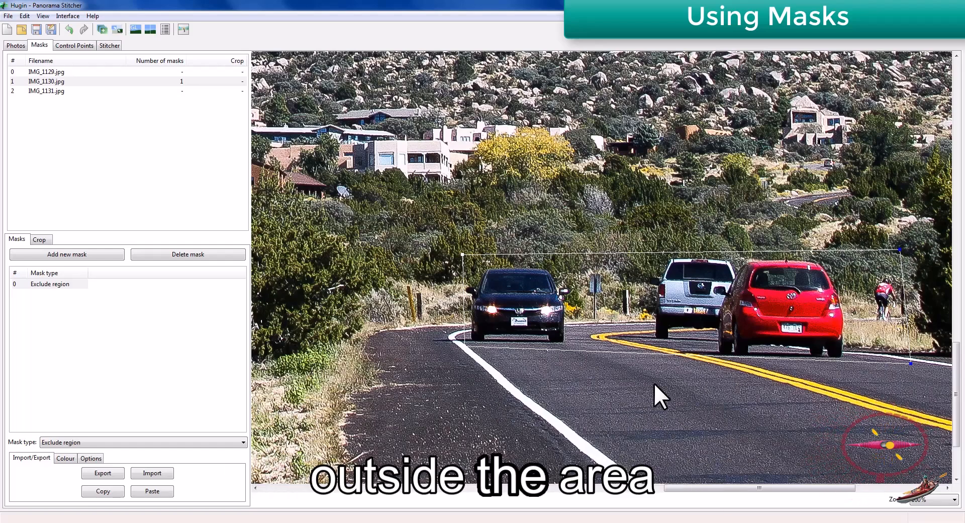
pyautogui.click(165, 342)
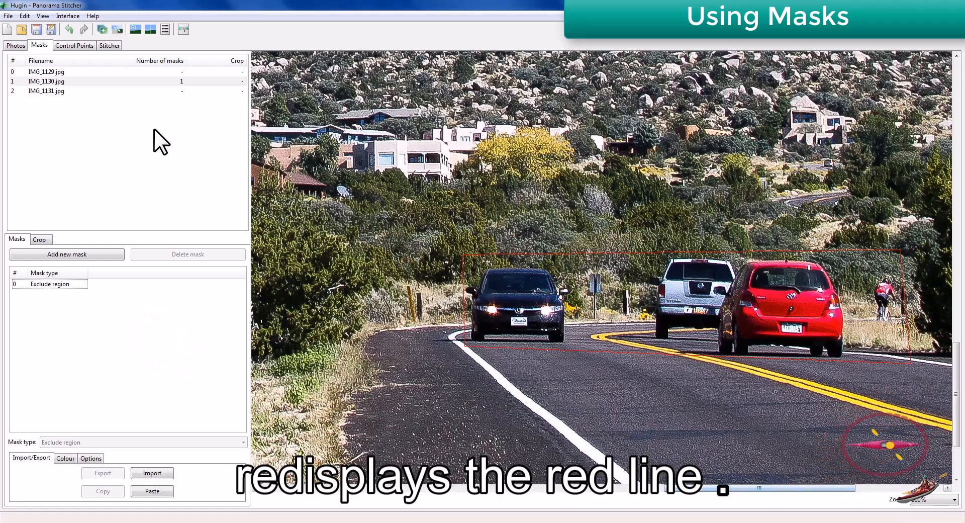
# Add a point on the lower edge of the cars' exclude mask and pull it down onto the road
pyautogui.click(57, 284)
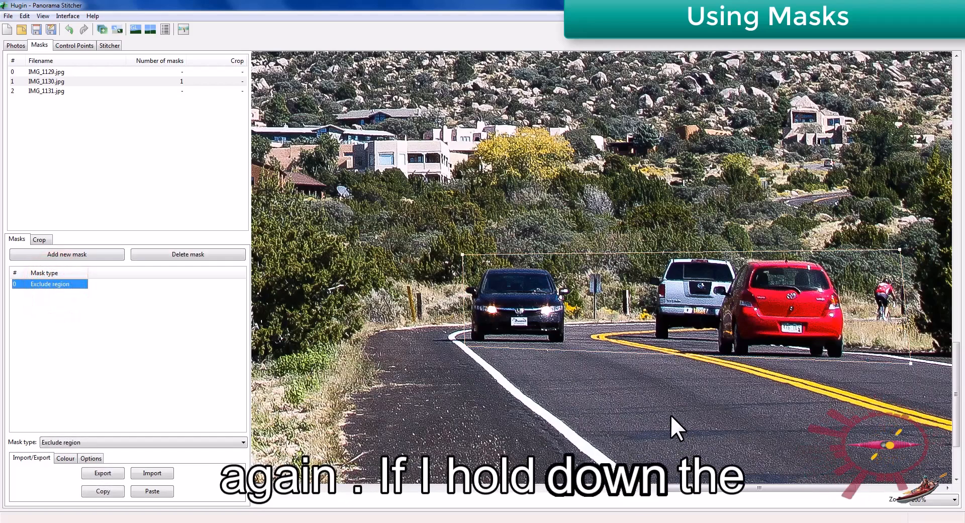
pyautogui.keyDown('ctrl'); pyautogui.click(627, 350); pyautogui.keyUp('ctrl')
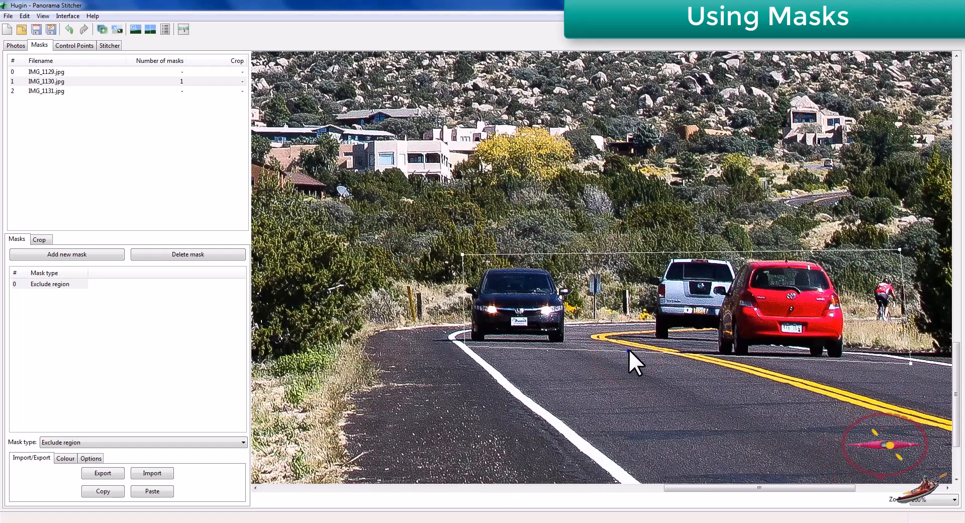
pyautogui.moveTo(628, 349); pyautogui.dragTo(631, 385)
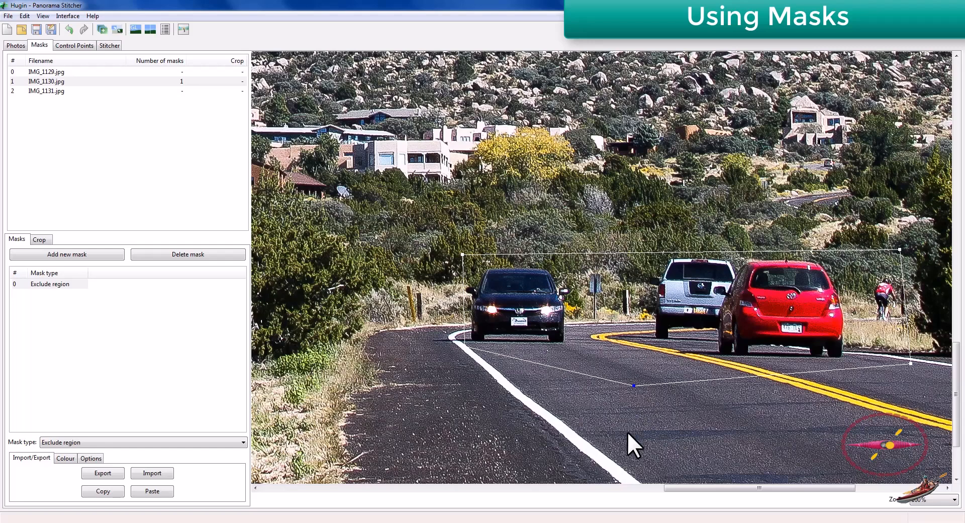
# Undo the last move of the added lower-edge point and deselect it
pyautogui.click(21, 16)
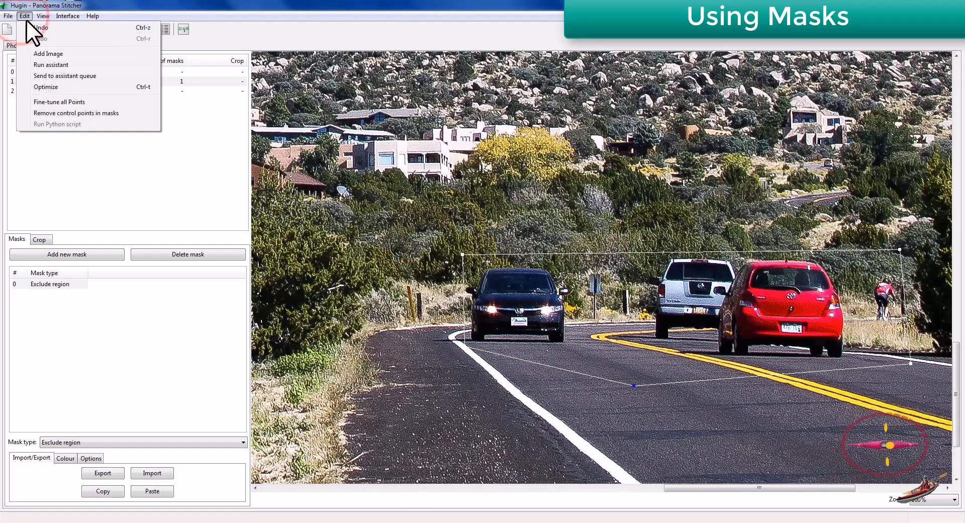
pyautogui.click(32, 24)
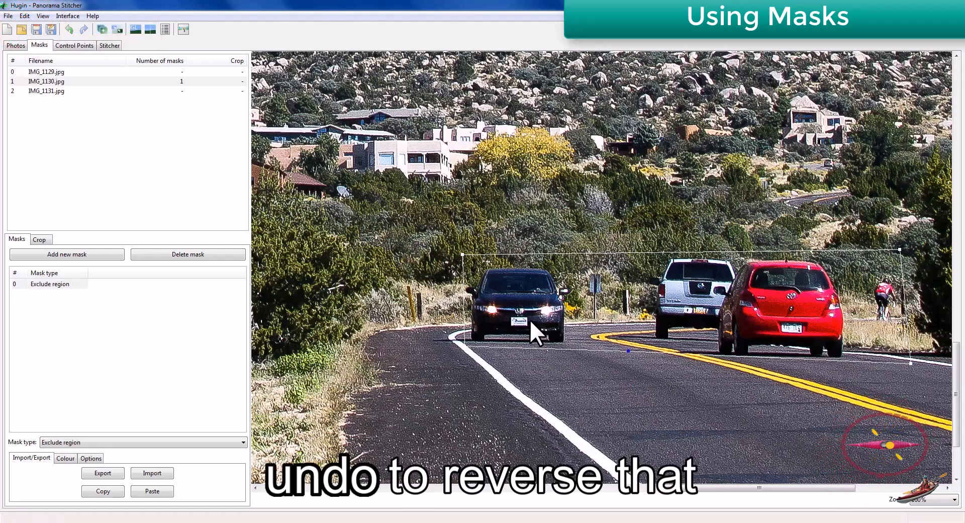
pyautogui.click(579, 388)
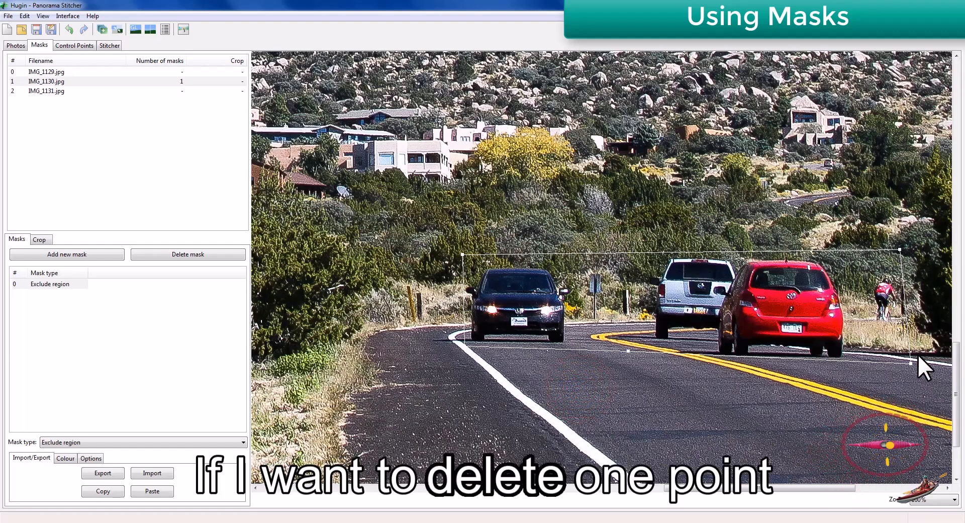
# Delete the upper-right corner point of the exclude mask and undo the deletion
pyautogui.click(900, 250)
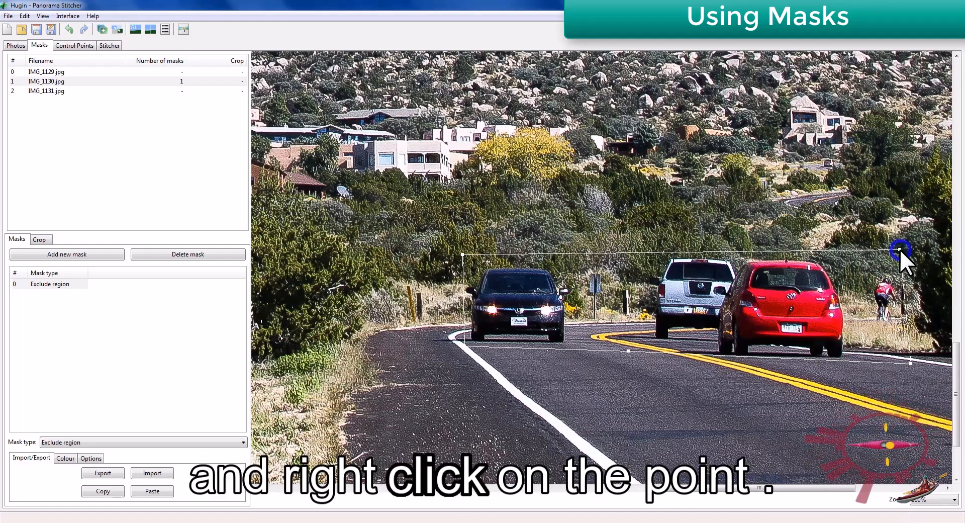
pyautogui.rightClick(900, 249)
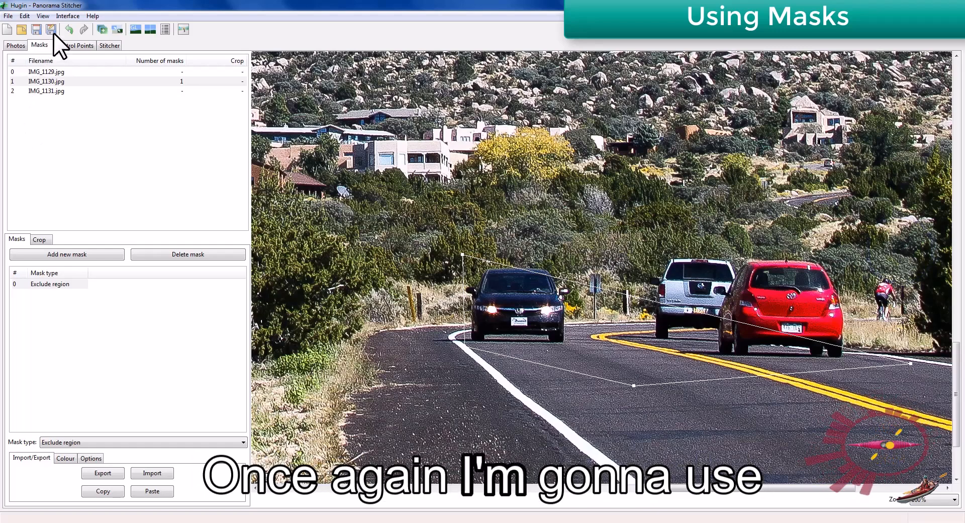
pyautogui.click(23, 16)
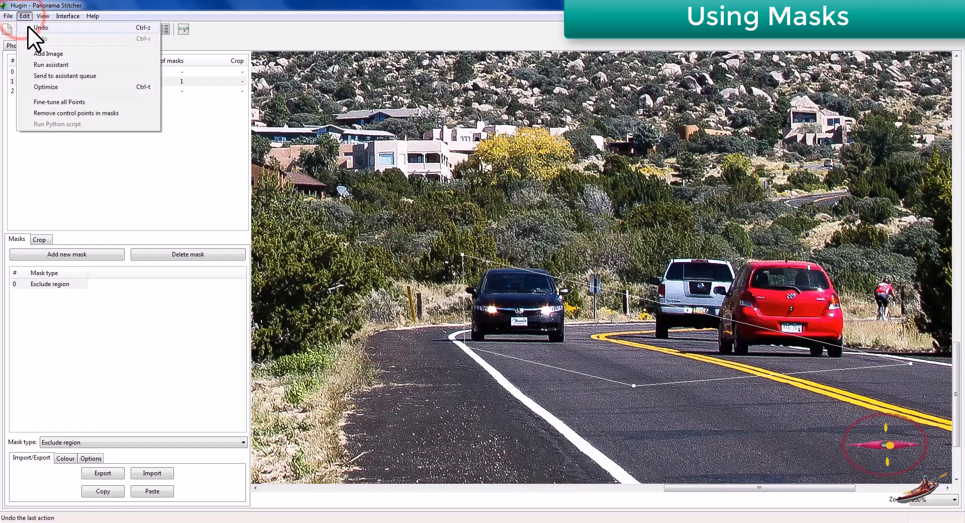
pyautogui.click(32, 27)
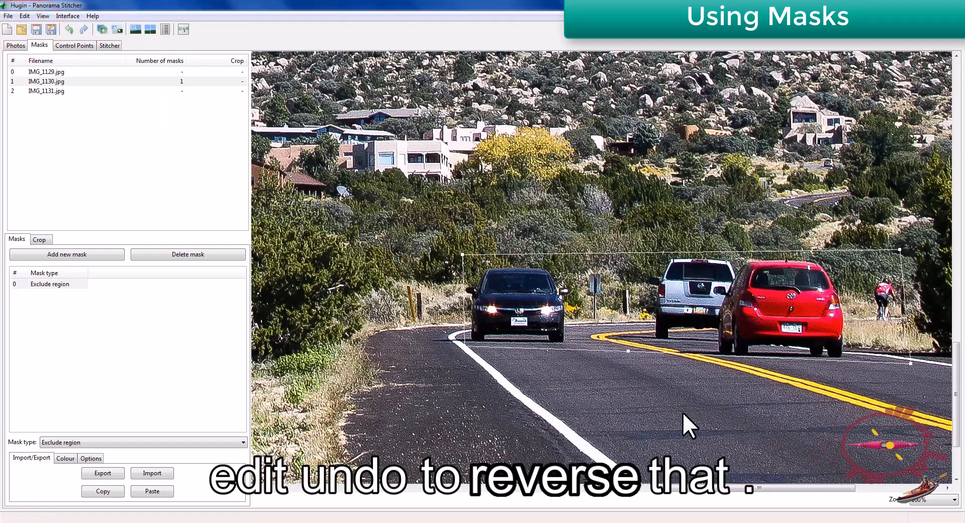
# Select the added point on the mask's lower edge and delete it
pyautogui.keyDown('shift'); pyautogui.click(628, 351); pyautogui.keyUp('shift')
pyautogui.keyDown('shift'); pyautogui.click(629, 350); pyautogui.keyUp('shift')
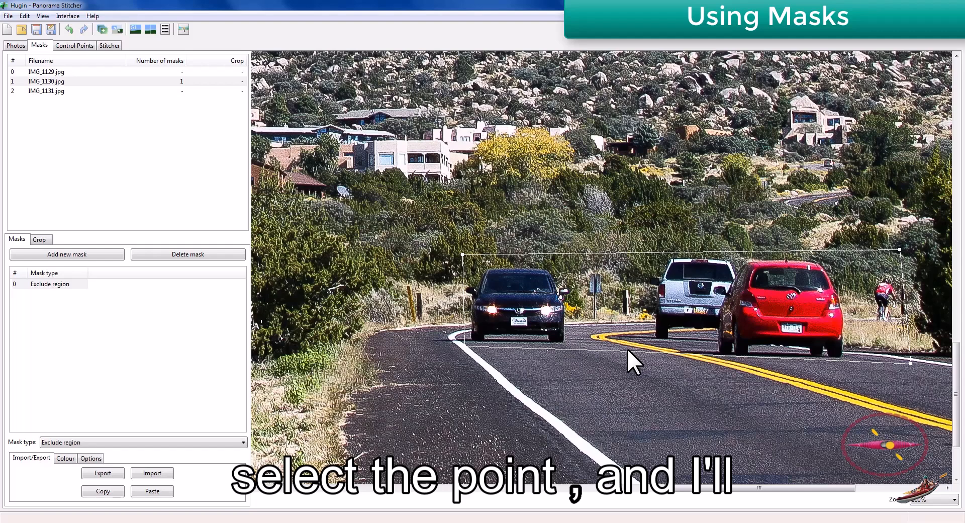
pyautogui.click(628, 350)
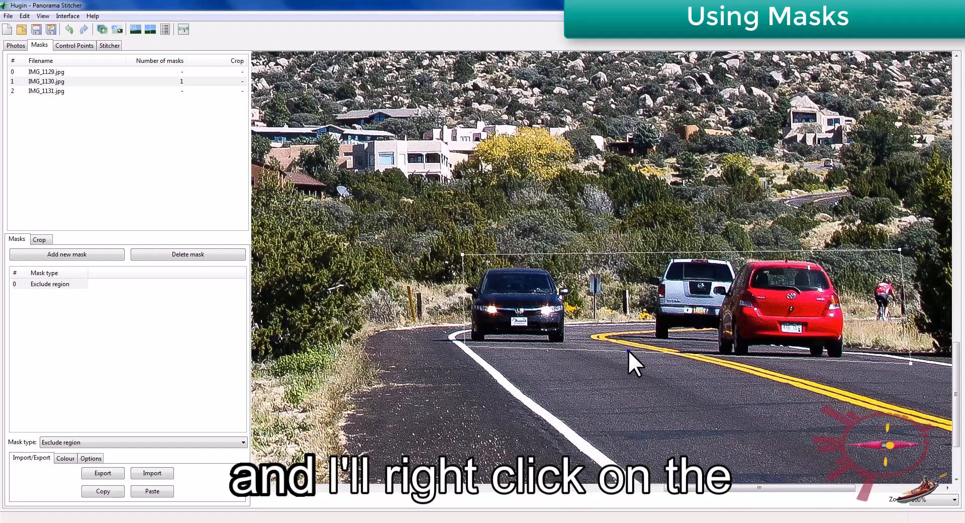
pyautogui.rightClick(628, 351)
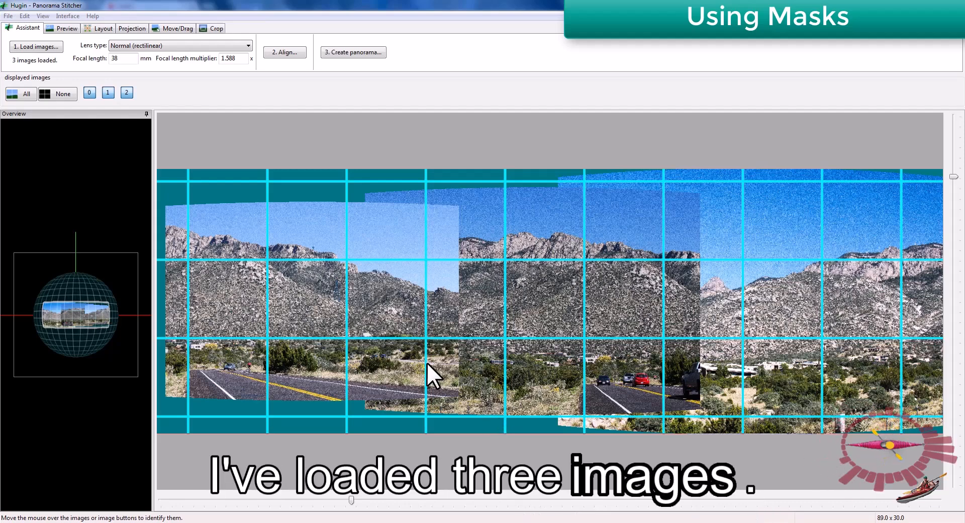
# Align the three images in the Simple interface and create an exposure-corrected PNG panorama with the output name TramwayAA
pyautogui.click(288, 50)
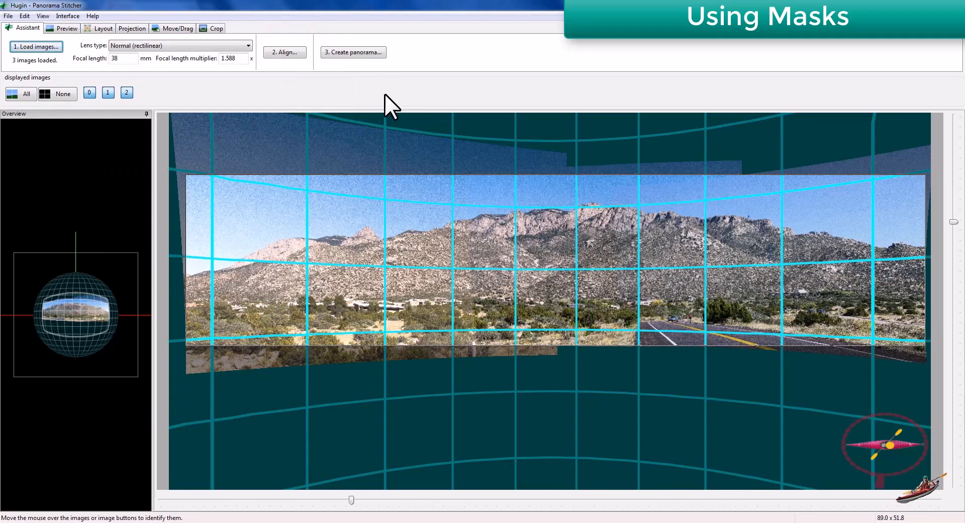
pyautogui.click(345, 52)
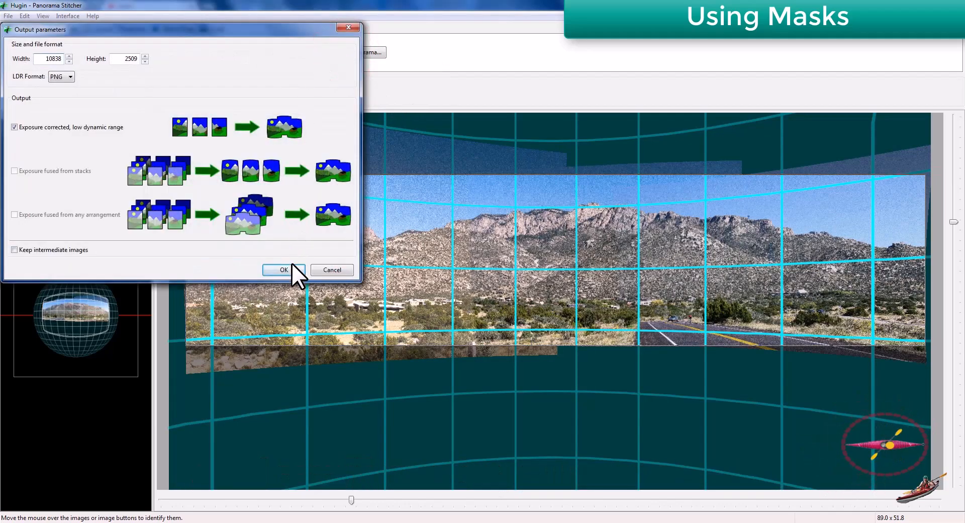
pyautogui.click(291, 269)
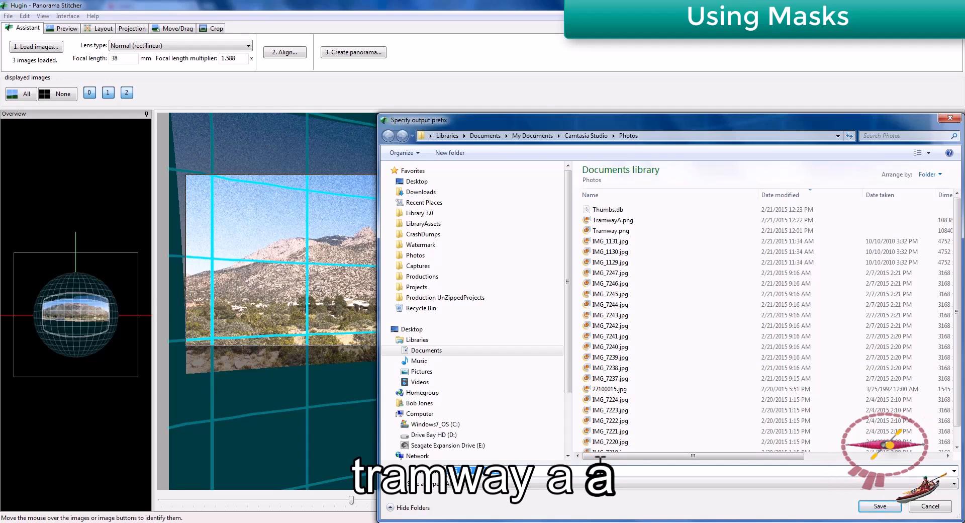
pyautogui.write('TramwayAA')
pyautogui.press('Return')
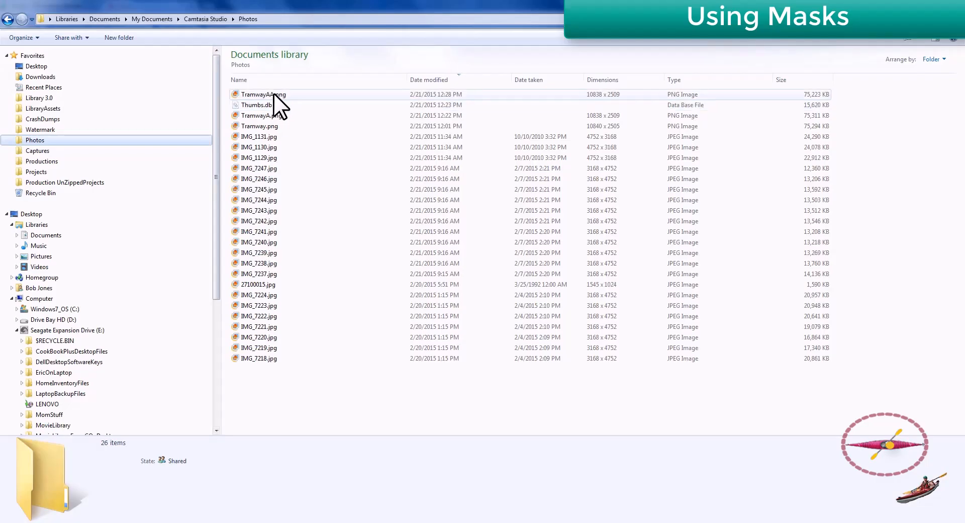
# Open TramwayAA.png from the Photos folder in Windows Live Photo Gallery and examine the road area up close
pyautogui.doubleClick(255, 92)
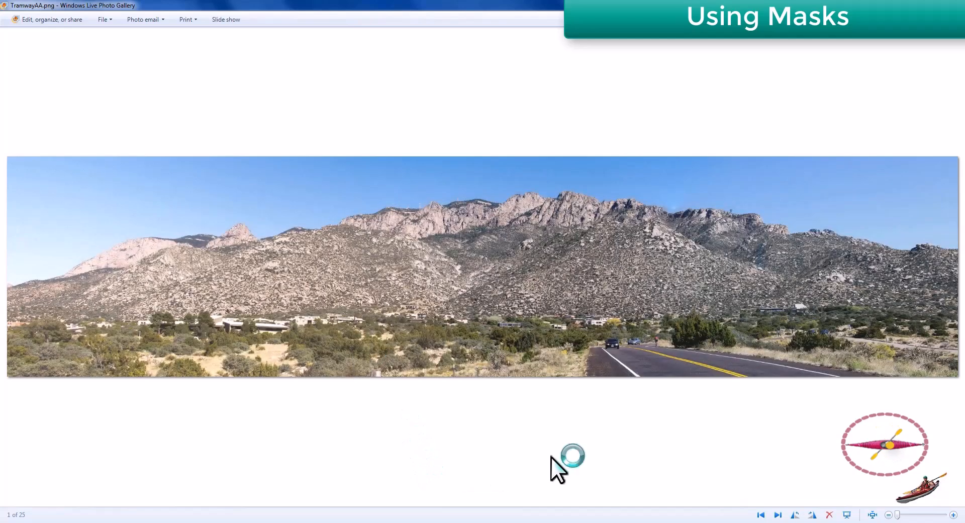
pyautogui.scroll(5, 630, 338)
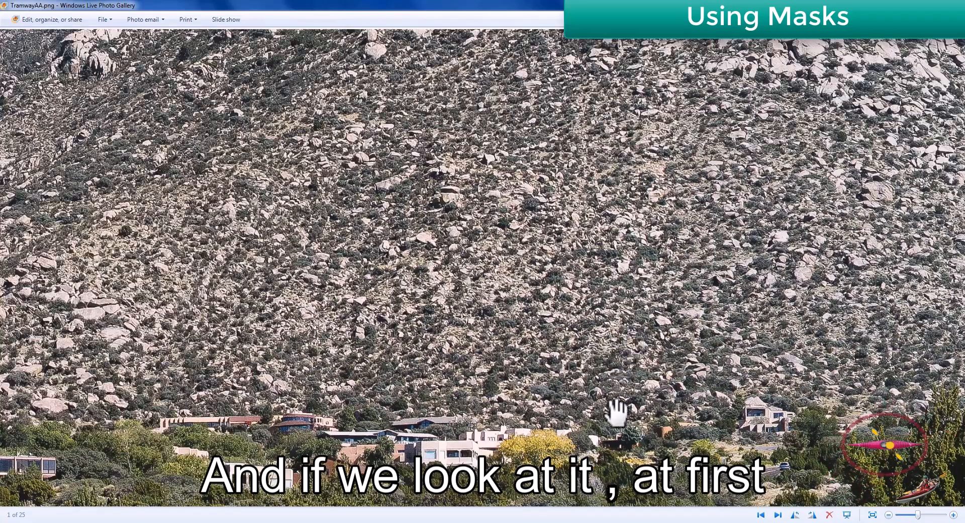
pyautogui.moveTo(615, 413); pyautogui.dragTo(653, 228)
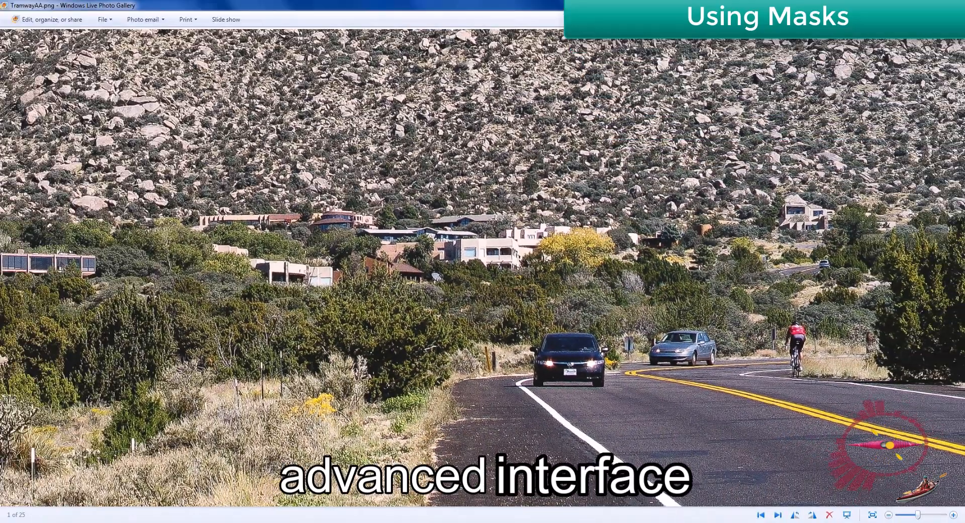
# Close the panorama viewer, return to Hugin and bring up the mask editor in the Advanced interface
pyautogui.hotkey('alt', 'F4')
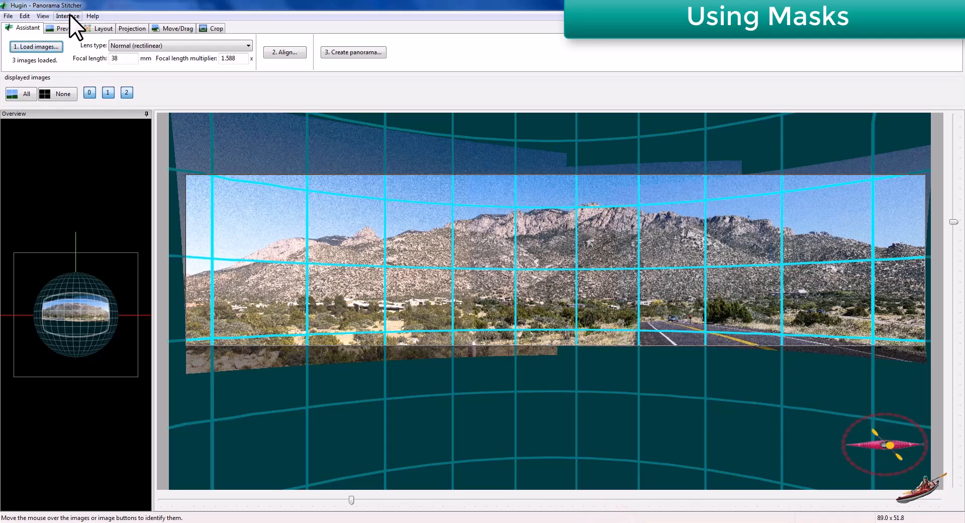
pyautogui.click(69, 14)
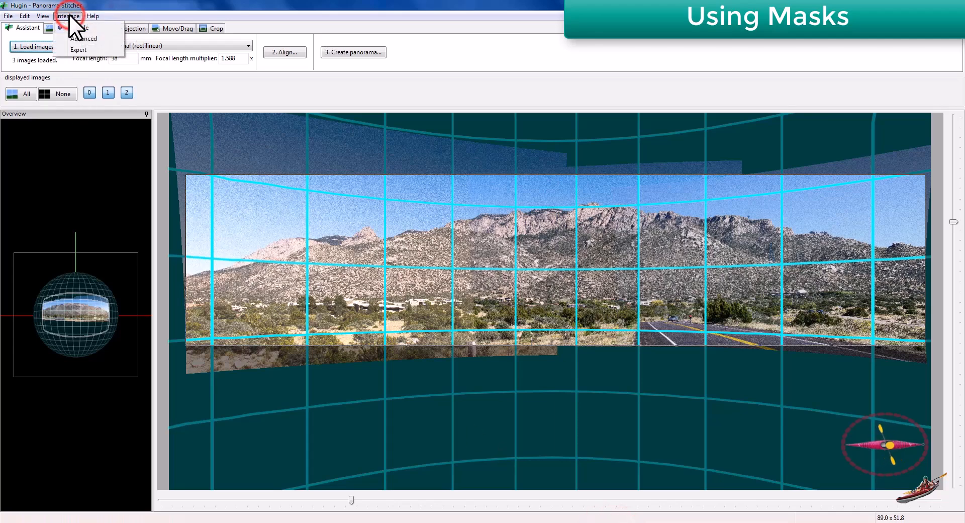
pyautogui.click(77, 37)
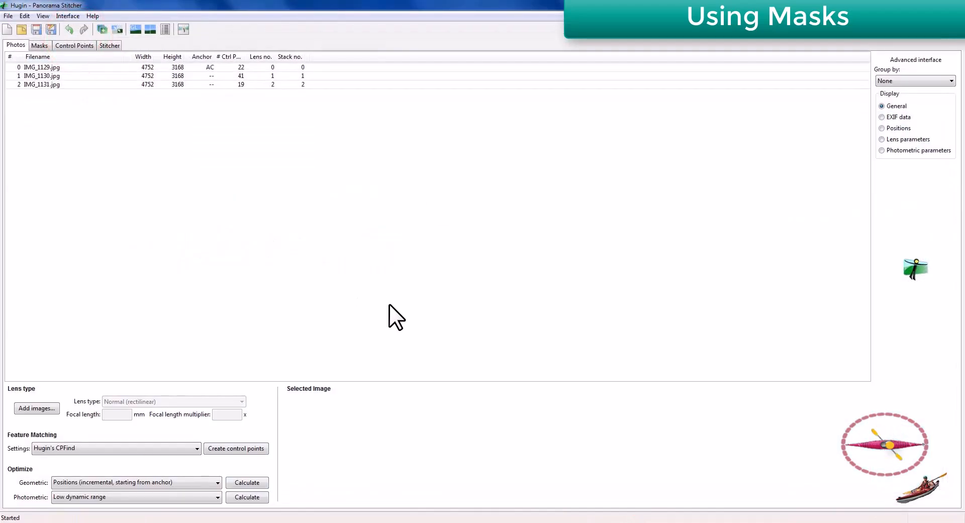
pyautogui.click(39, 45)
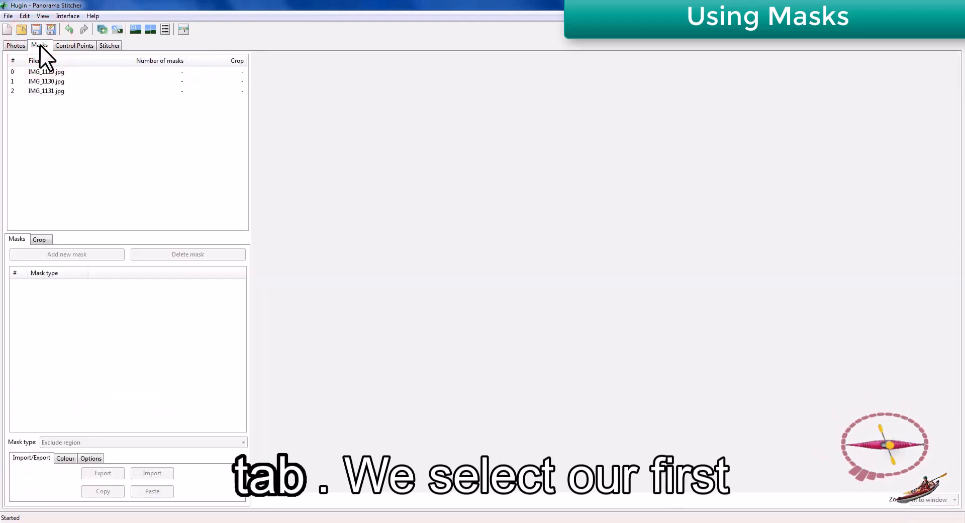
# Compare the road areas of IMG_1129.jpg, IMG_1130.jpg and IMG_1131.jpg to find cars in the overlapping parts
pyautogui.click(44, 71)
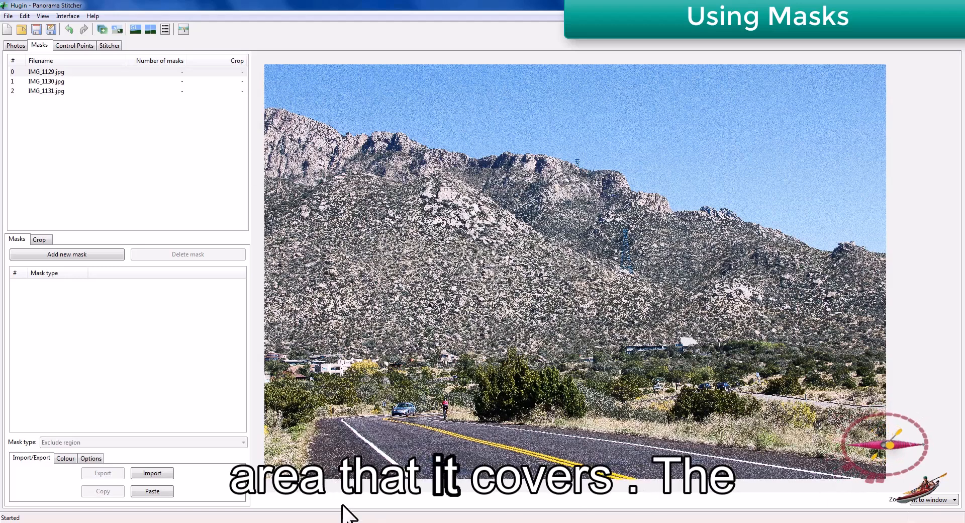
pyautogui.click(42, 82)
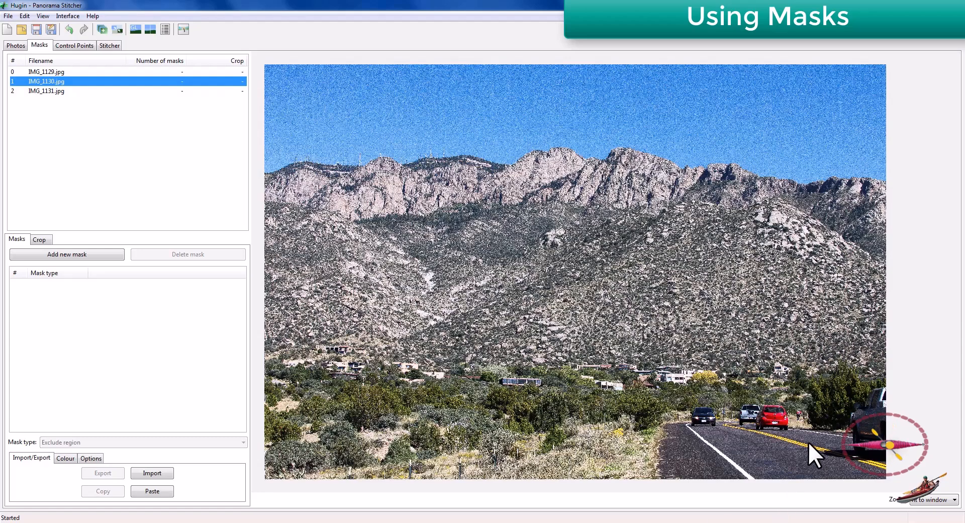
pyautogui.click(52, 91)
pyautogui.click(55, 82)
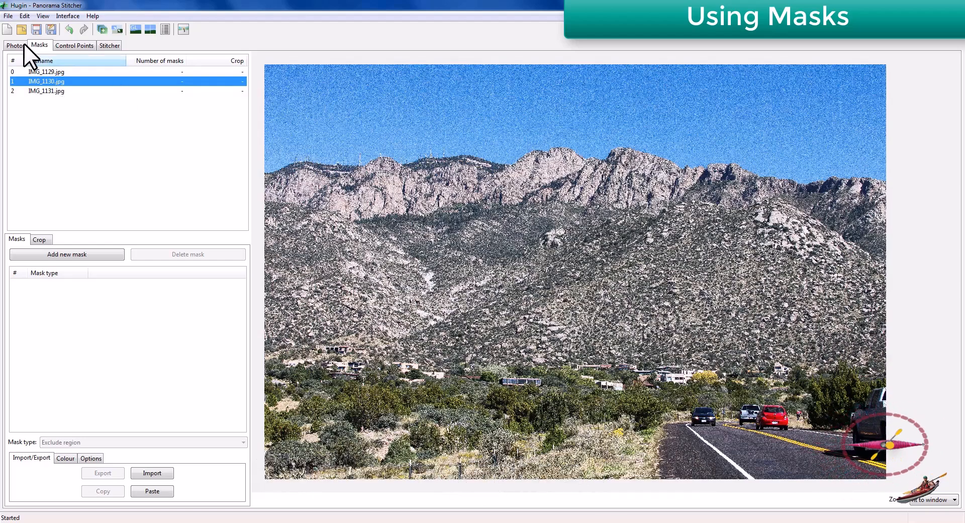
pyautogui.click(47, 72)
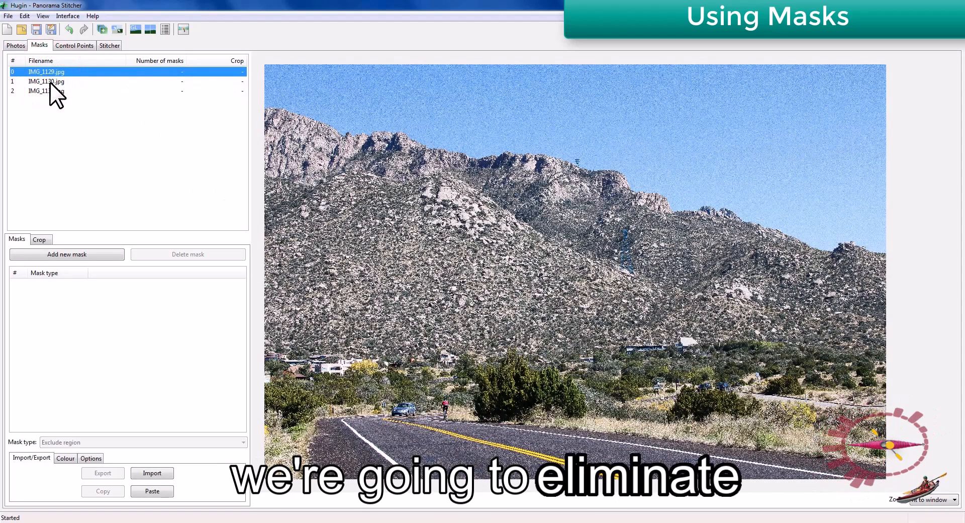
# Draw a four-sided exclude mask in IMG_1130.jpg around the black car, the silver pickup and the red car on the road
pyautogui.click(50, 81)
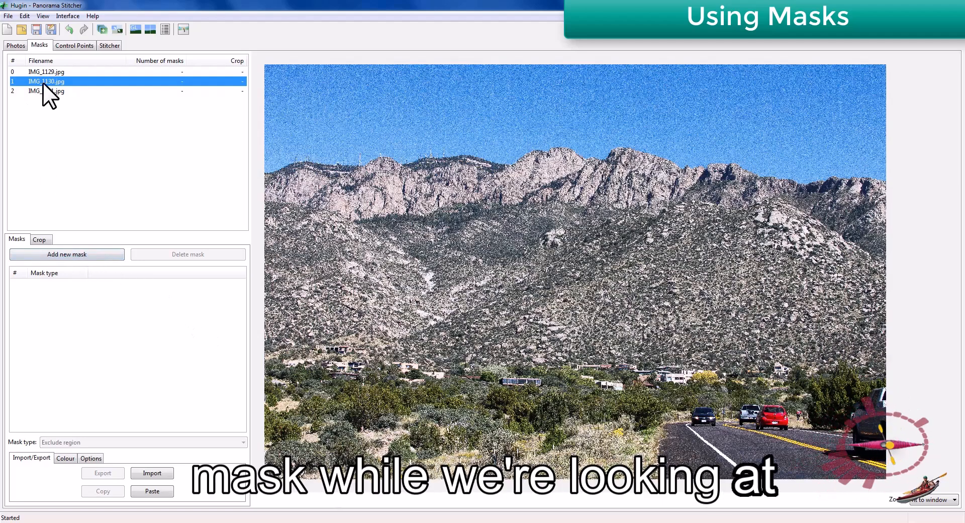
pyautogui.click(89, 249)
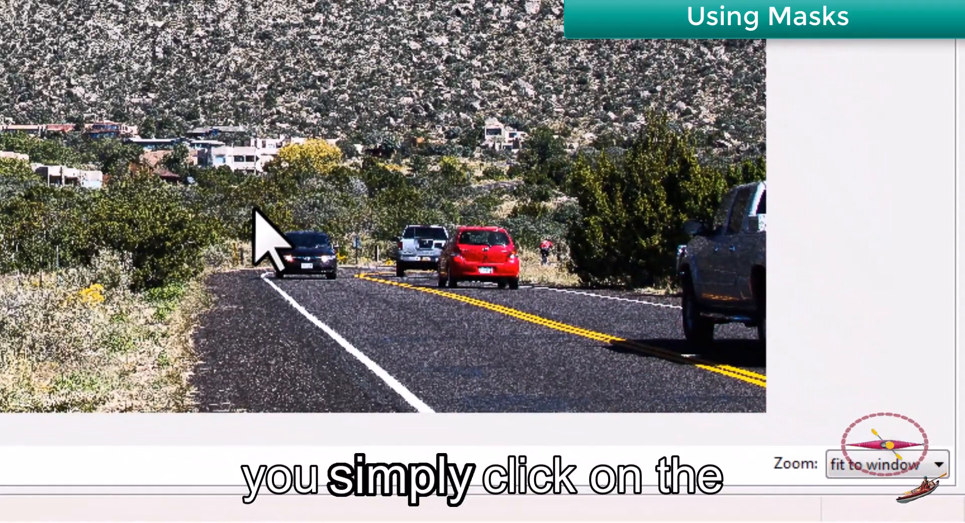
pyautogui.click(226, 194)
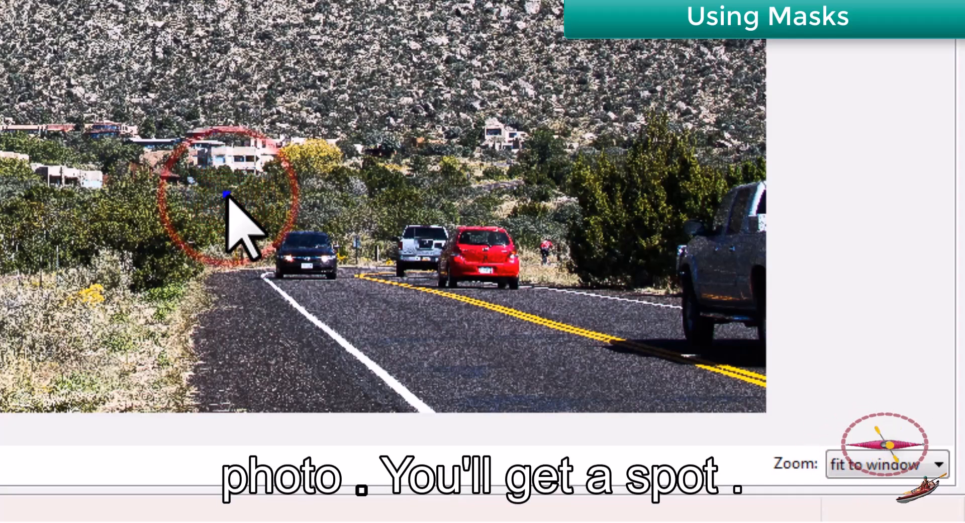
pyautogui.moveTo(226, 194); pyautogui.dragTo(219, 263)
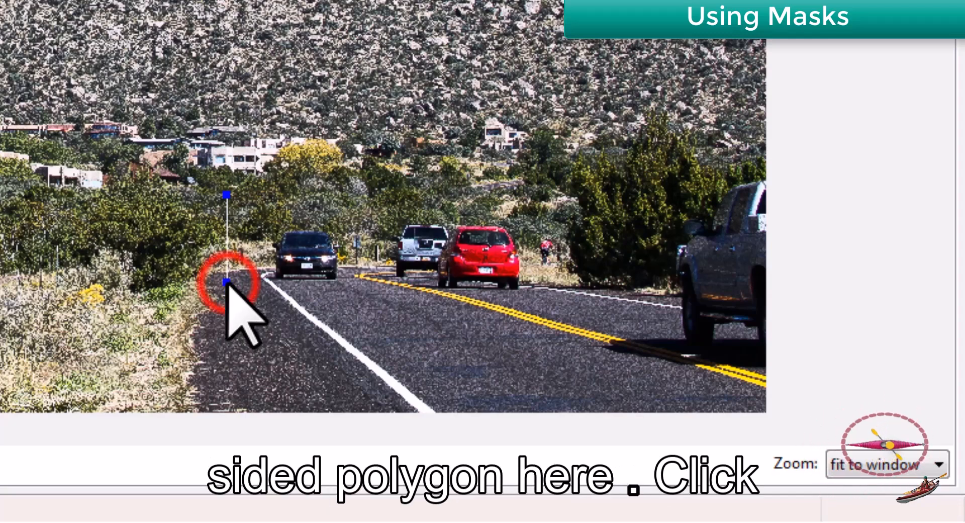
pyautogui.click(227, 282)
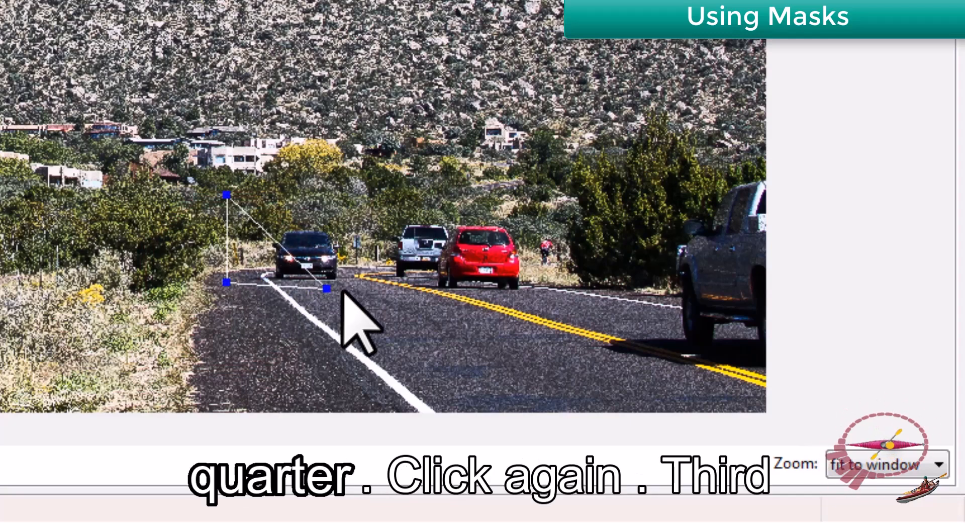
pyautogui.click(536, 296)
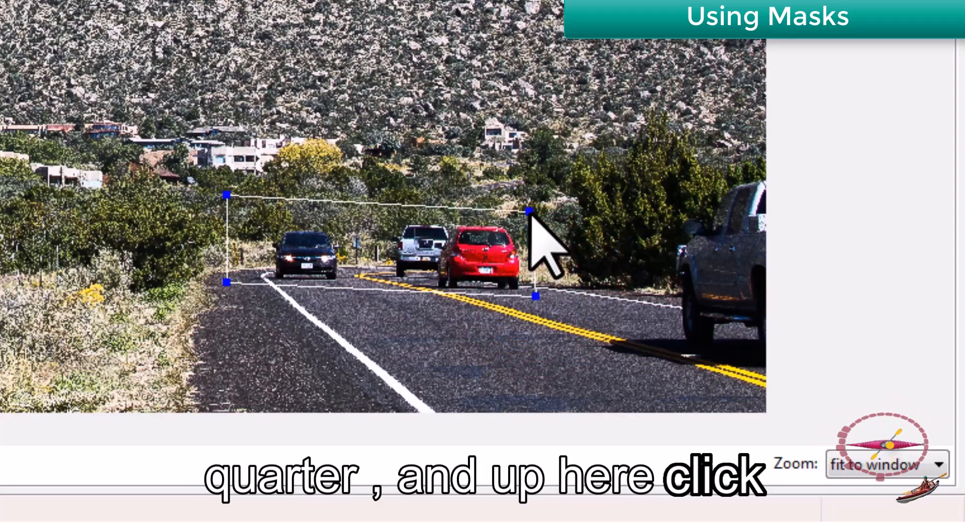
pyautogui.click(529, 211)
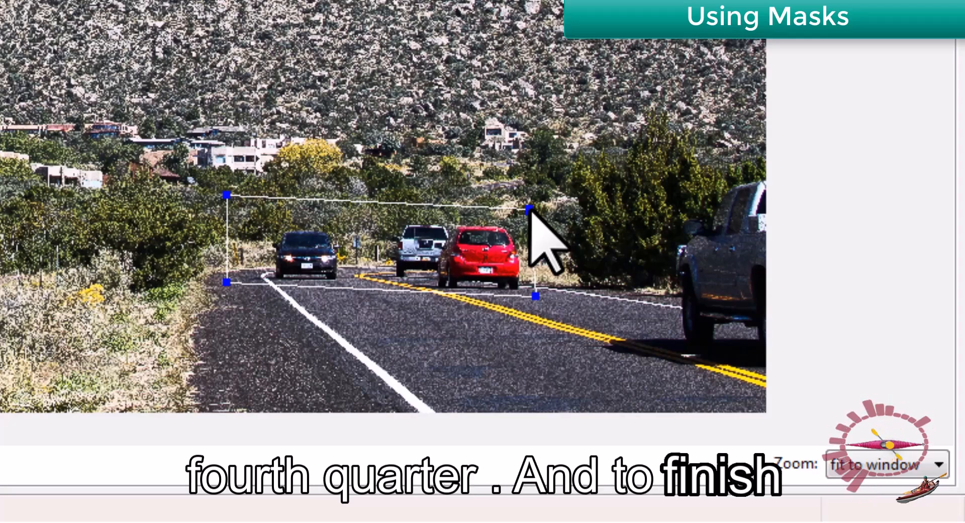
pyautogui.doubleClick(530, 209)
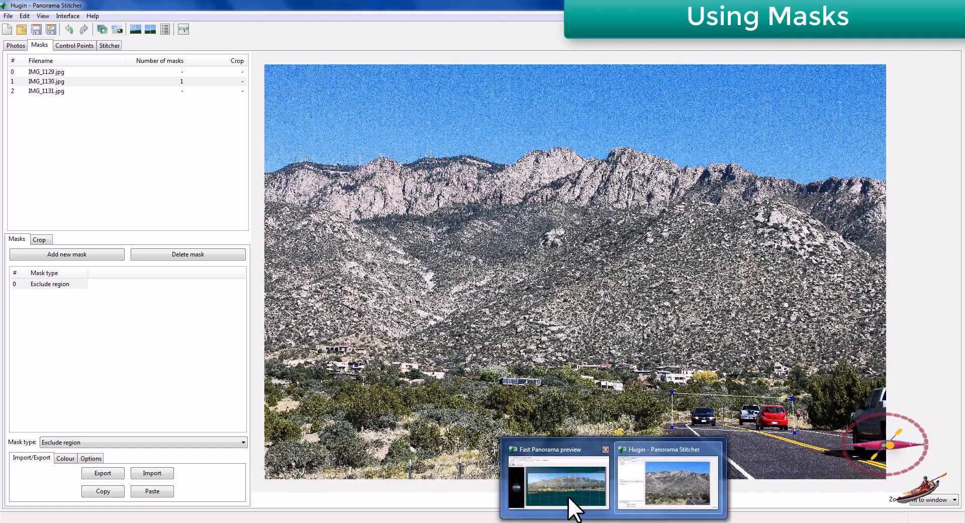
# Realign the images in the Fast Panorama preview and create an exposure-corrected PNG panorama with the output name TramwayBB.png
pyautogui.click(568, 496)
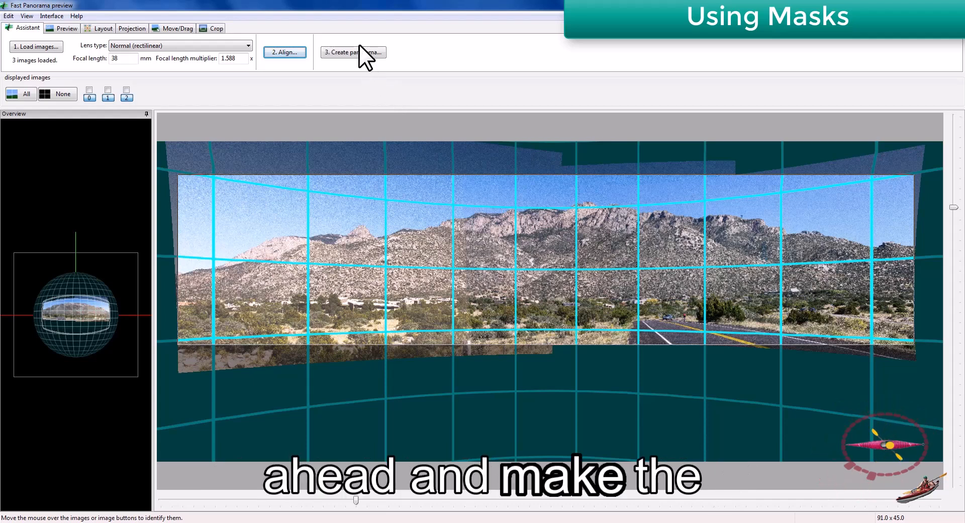
pyautogui.click(359, 52)
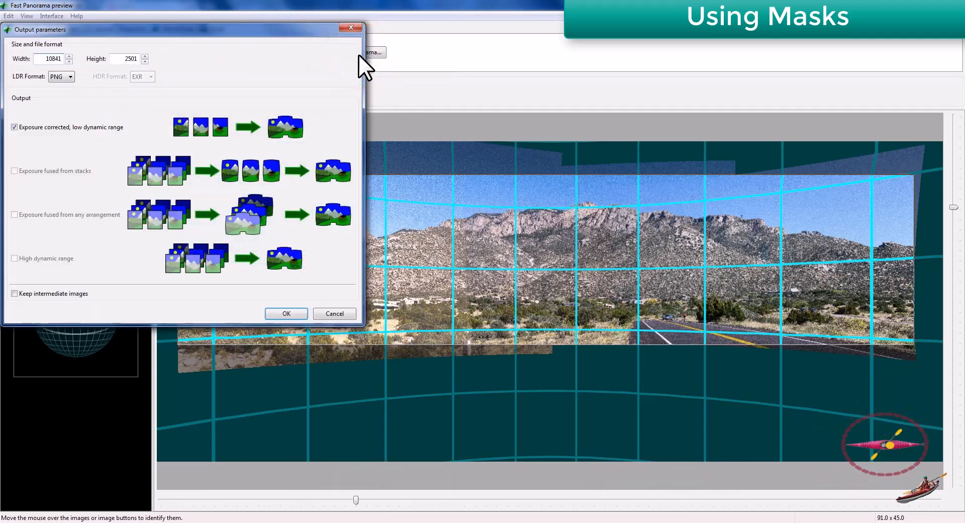
pyautogui.click(286, 313)
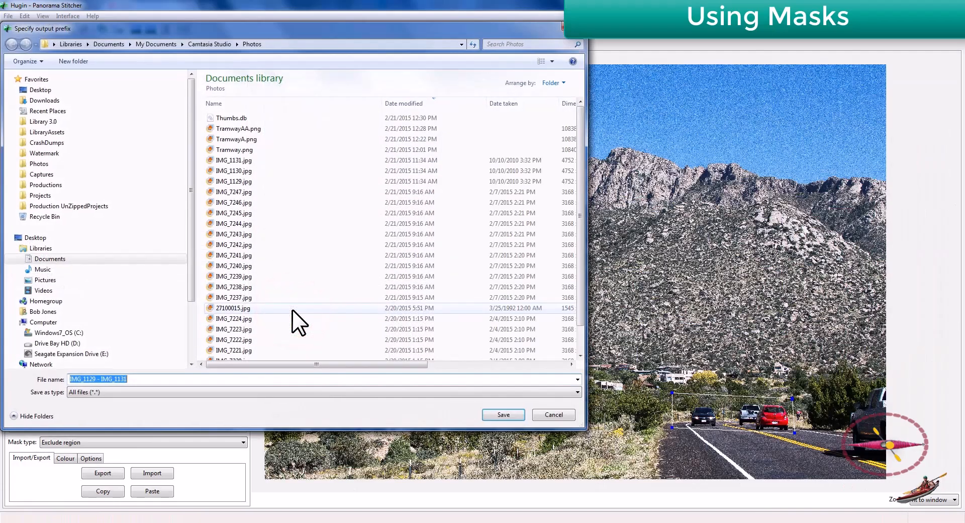
pyautogui.click(235, 129)
pyautogui.click(219, 378)
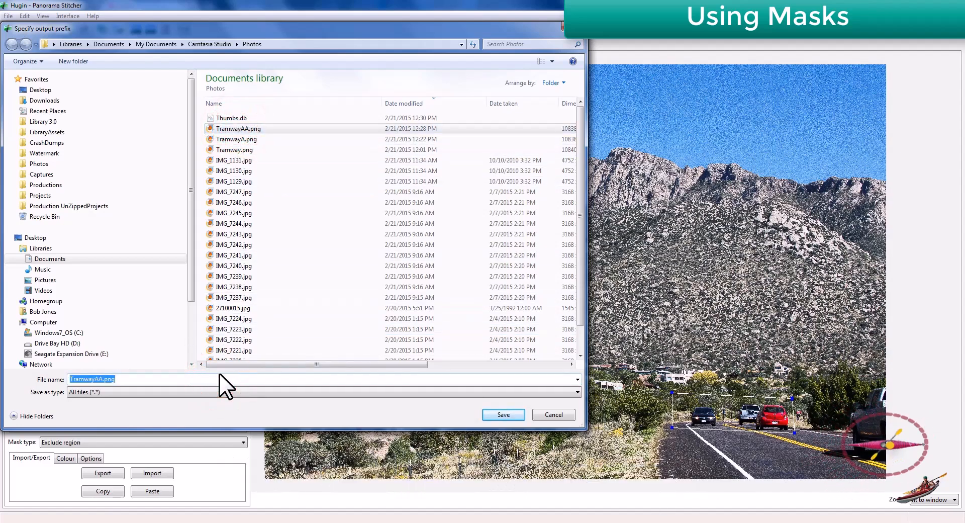
pyautogui.write('TramwayBB.png')
pyautogui.press('Return')
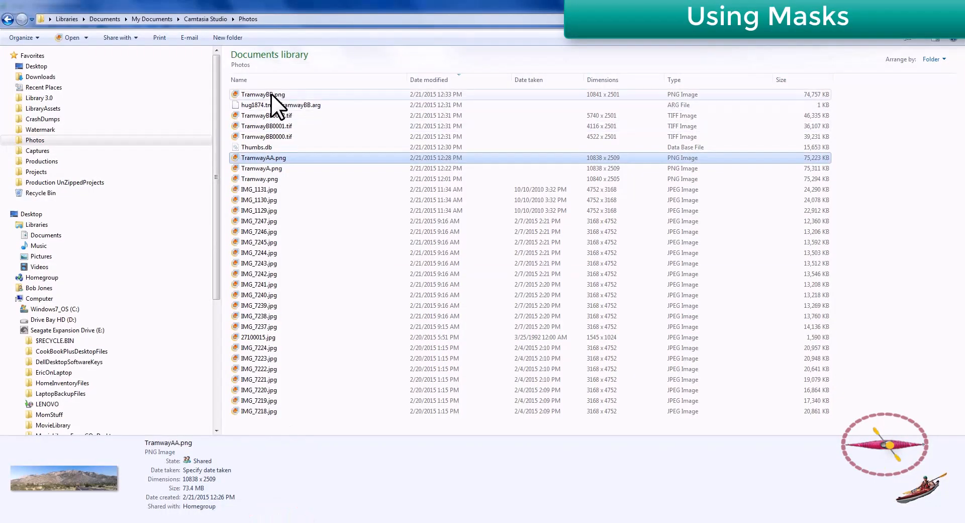
# Open TramwayBB.png from the Photos folder in Windows Live Photo Gallery and examine the masked road area up close
pyautogui.doubleClick(270, 94)
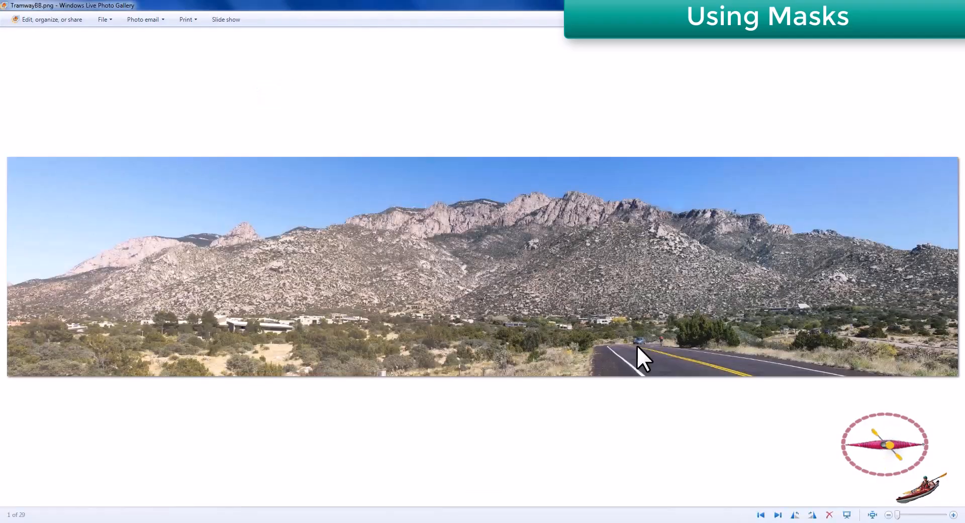
pyautogui.scroll(5, 634, 342)
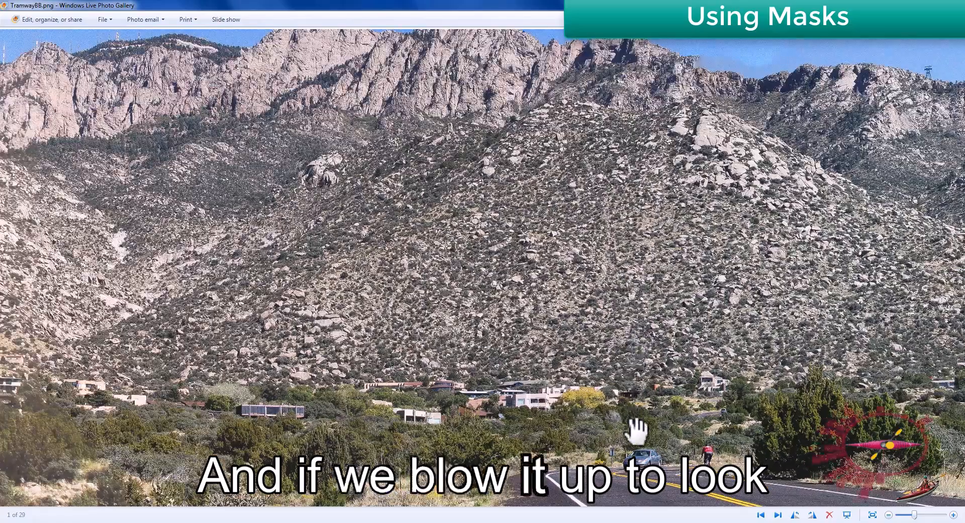